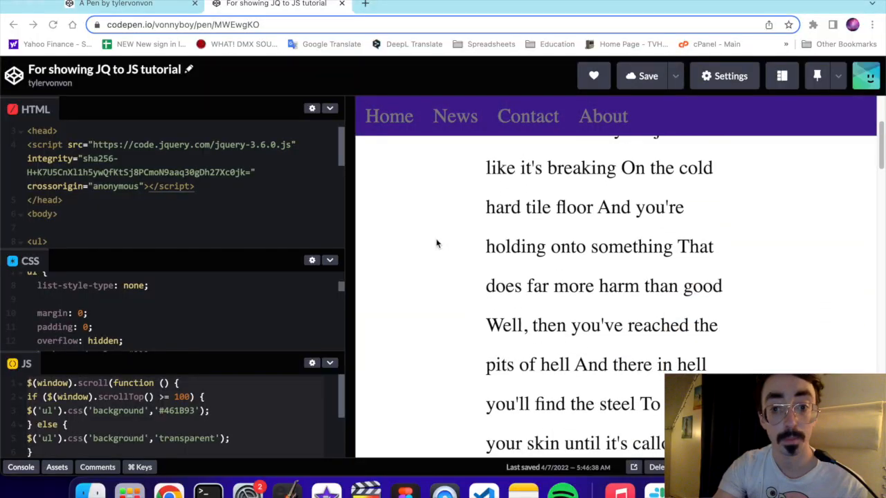
scroll(437, 243, up, 1)
scroll(437, 243, up, 3)
scroll(436, 242, down, 1)
scroll(435, 242, down, 5)
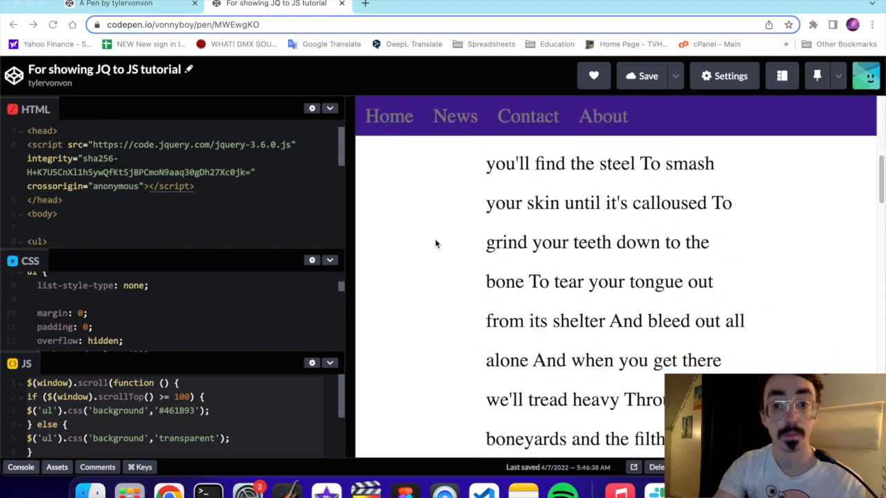
scroll(436, 243, up, 5)
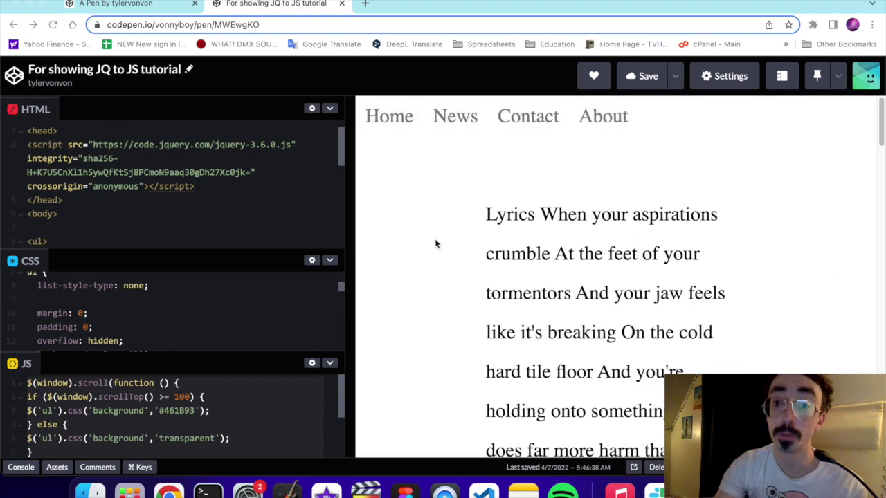
click(161, 6)
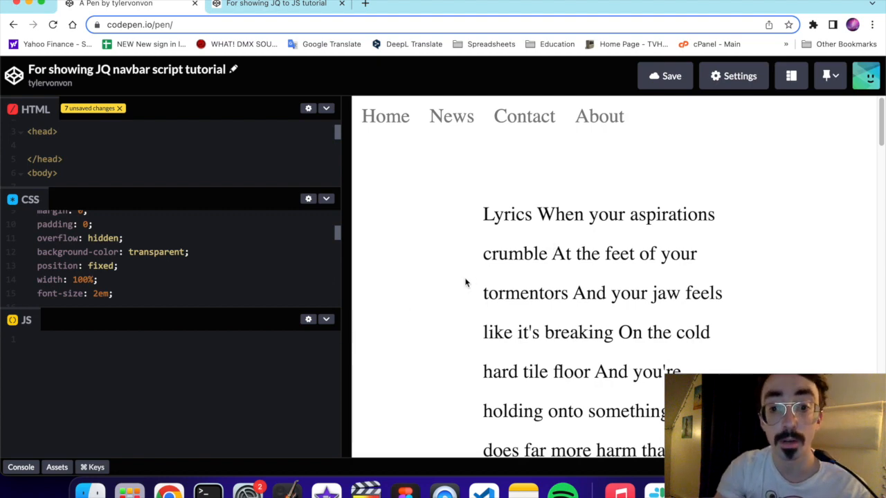
scroll(465, 282, down, 2)
scroll(465, 282, down, 3)
scroll(465, 281, down, 4)
scroll(465, 282, down, 5)
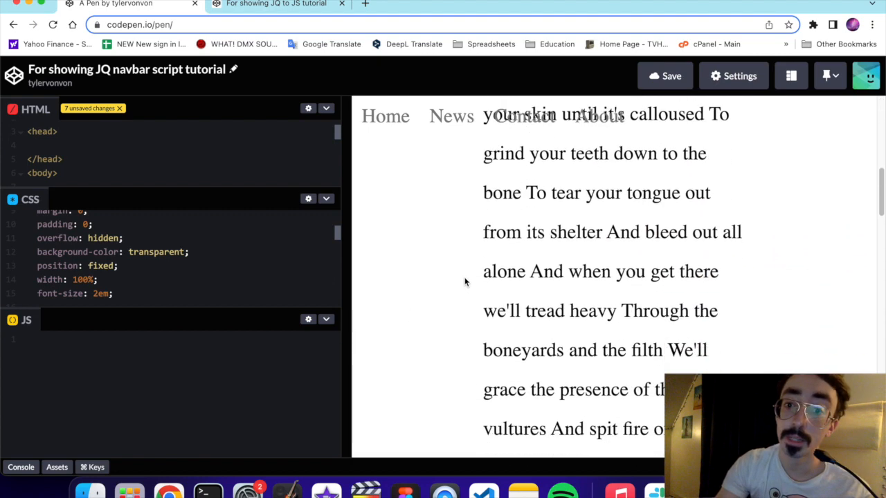
scroll(465, 282, down, 2)
scroll(465, 281, down, 1)
scroll(467, 282, up, 1)
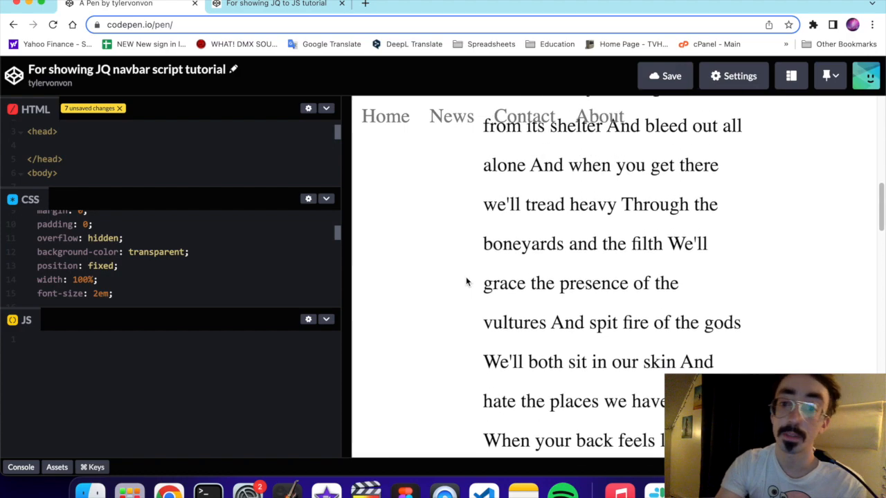
scroll(467, 281, up, 3)
scroll(466, 282, up, 5)
scroll(466, 281, down, 2)
scroll(466, 281, down, 5)
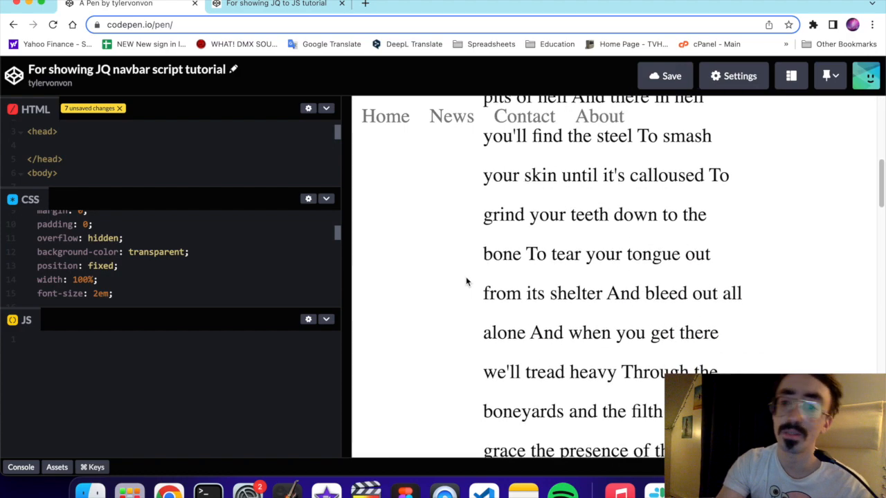
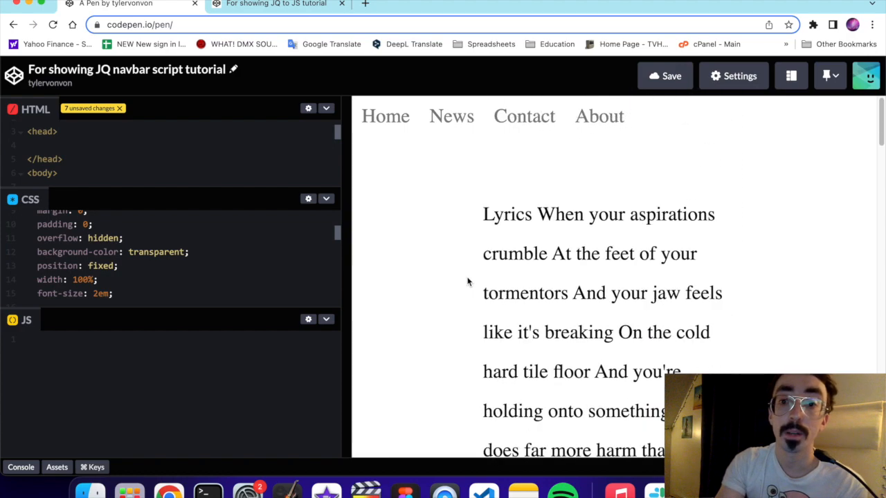
Step: Switch to the finished jQuery navbar tutorial pen to demo the scroll colour change
click(311, 7)
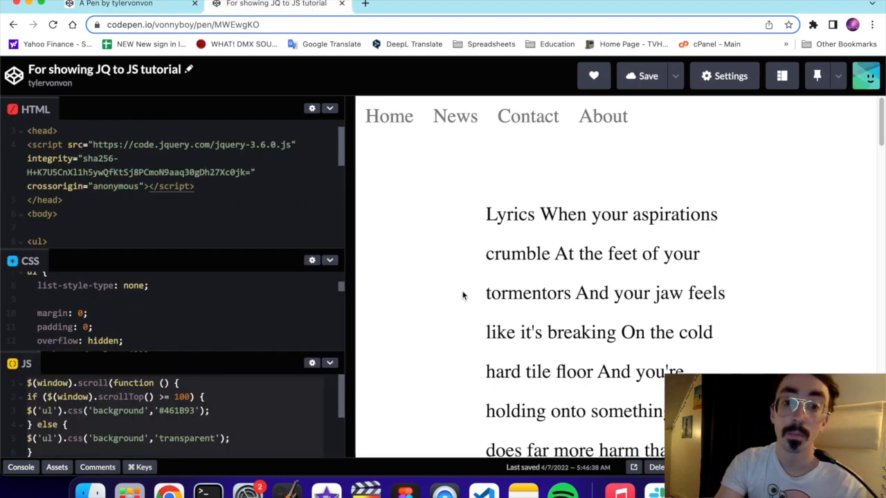
scroll(463, 296, down, 1)
scroll(463, 296, down, 3)
scroll(463, 297, up, 2)
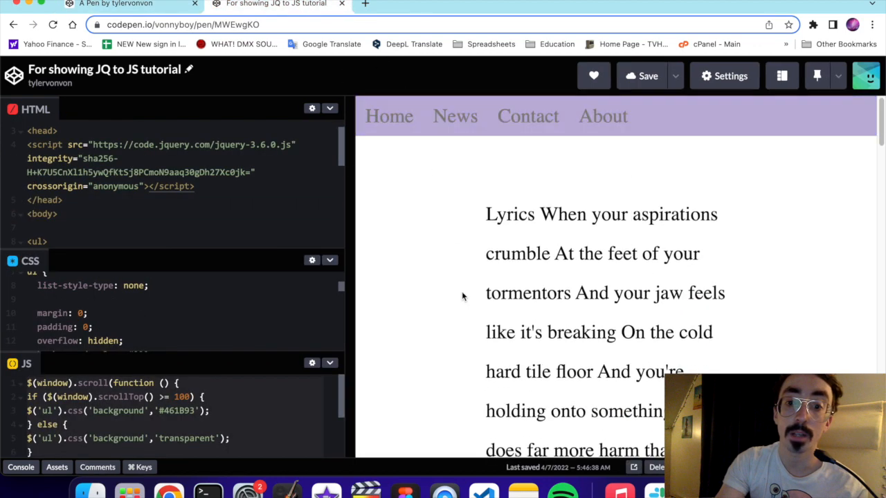
scroll(463, 296, down, 2)
scroll(462, 296, down, 2)
scroll(462, 296, down, 3)
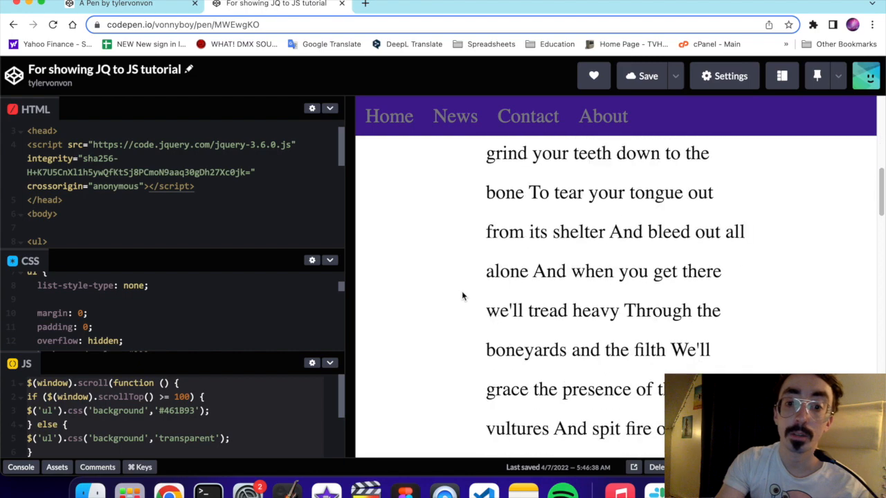
scroll(463, 295, up, 5)
scroll(462, 295, down, 5)
scroll(462, 296, up, 3)
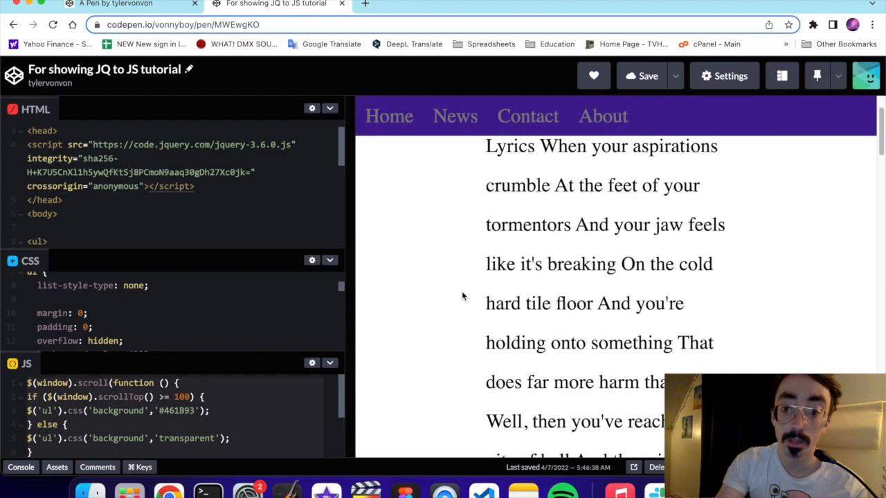
scroll(463, 296, up, 2)
Step: Return to the new navbar pen and enlarge the HTML editor around the head and body
click(173, 4)
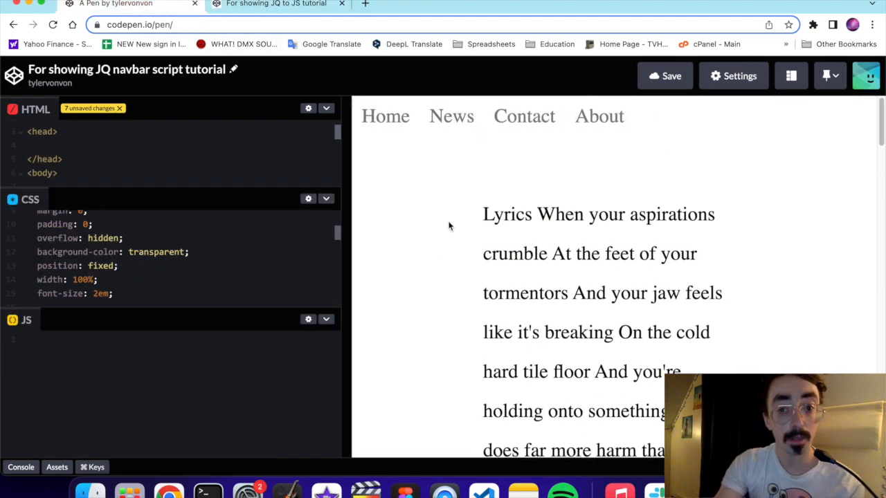
scroll(447, 223, down, 1)
scroll(468, 267, down, 3)
scroll(478, 263, up, 4)
scroll(477, 269, up, 1)
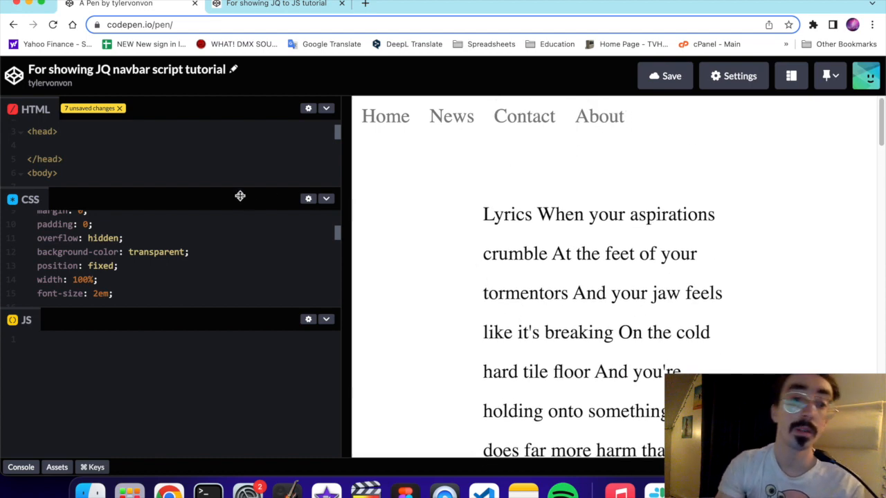
mouse_move(239, 196)
mouse_down()
mouse_move(269, 290)
mouse_move(263, 334)
mouse_up()
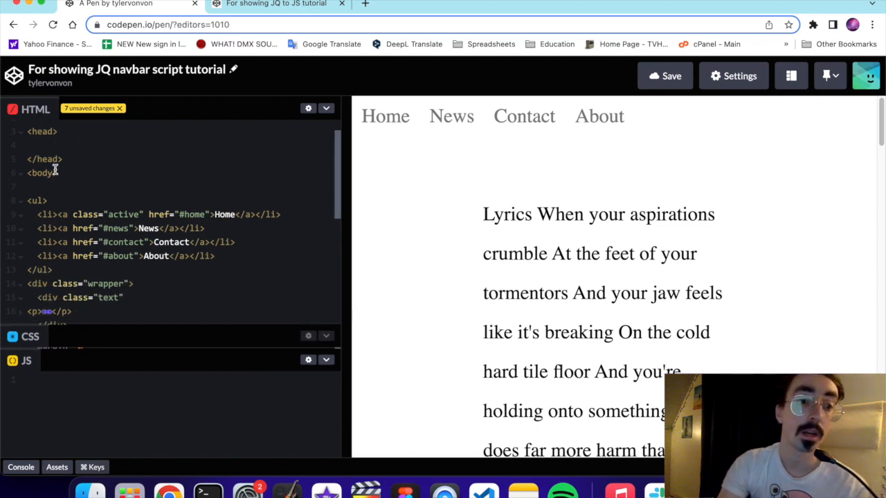
click(61, 145)
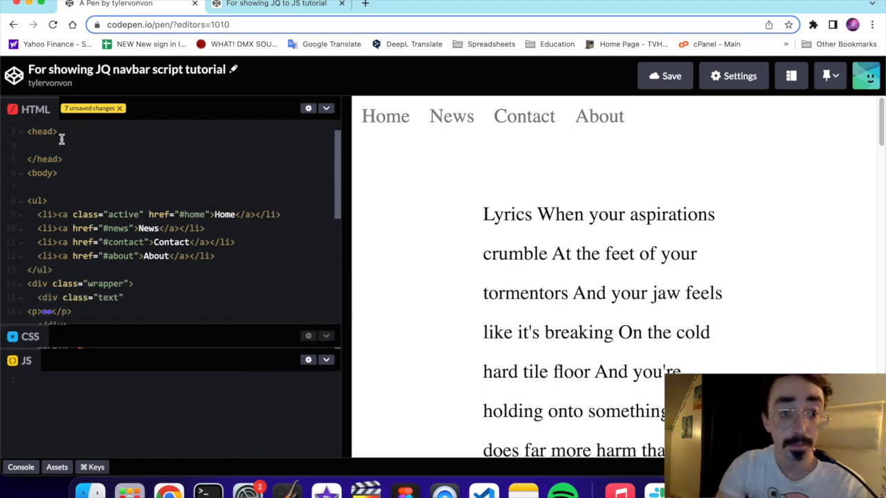
click(74, 173)
scroll(83, 176, down, 3)
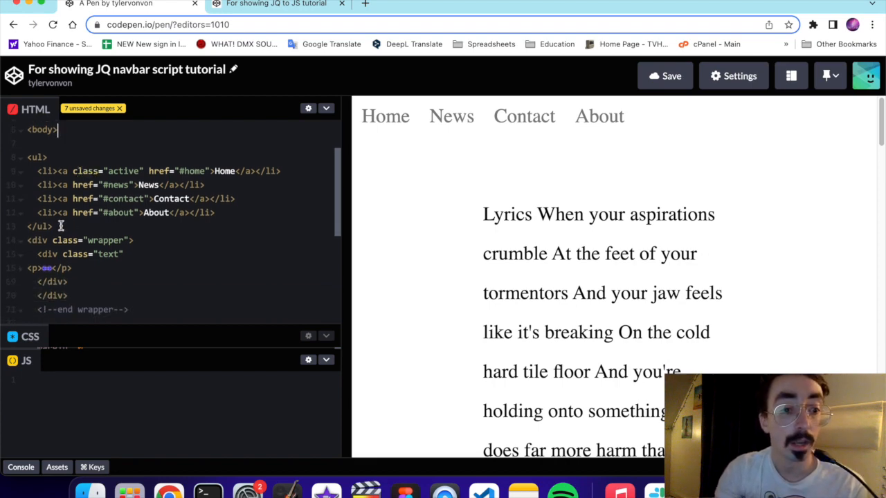
Step: Highlight the navbar <ul> block to review it, then enlarge the CSS editor
drag(61, 226, 28, 158)
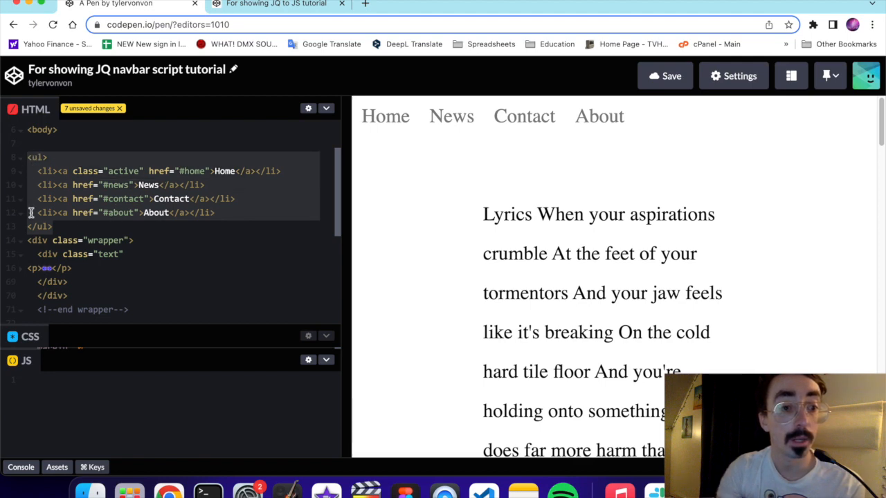
click(61, 226)
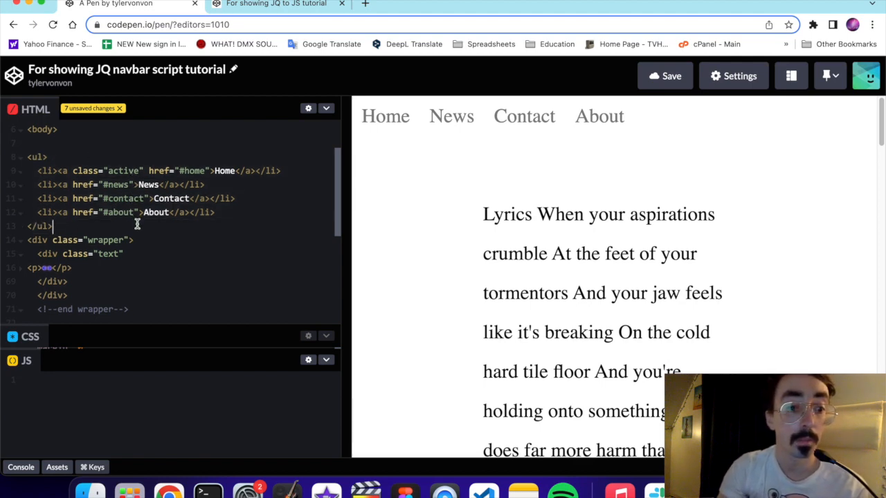
scroll(137, 222, down, 2)
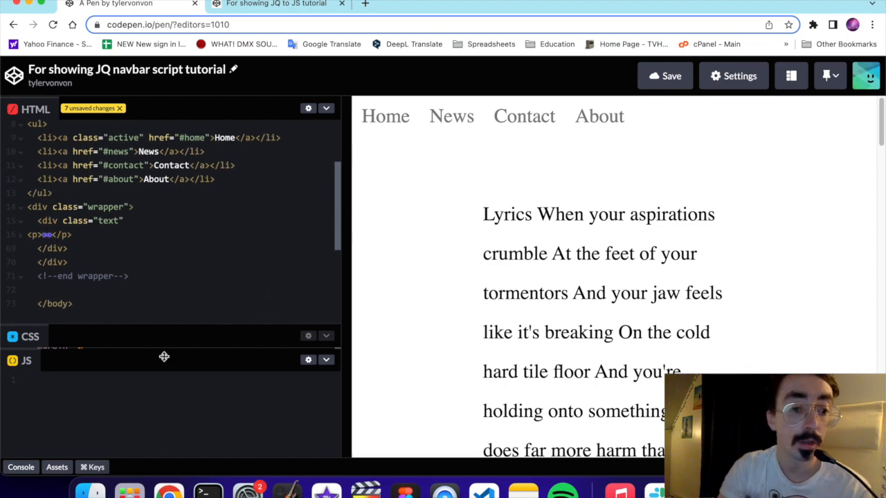
mouse_move(169, 339)
mouse_down()
mouse_move(156, 157)
mouse_move(159, 201)
mouse_up()
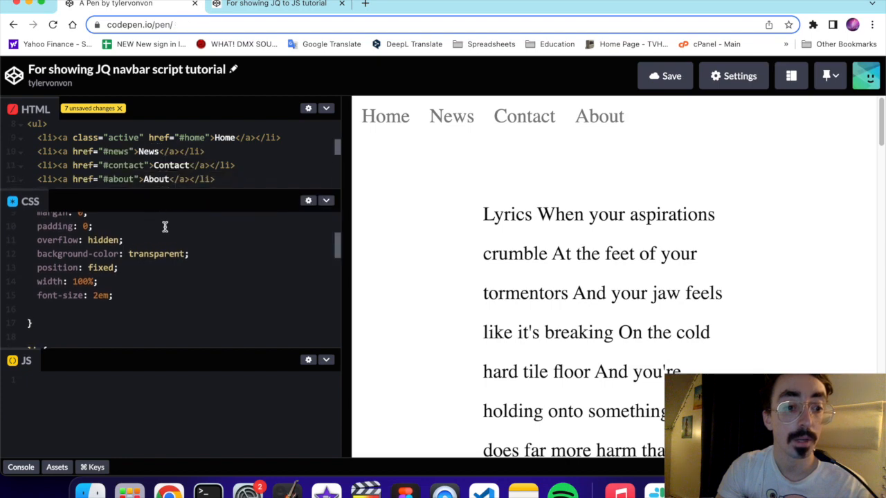
scroll(115, 229, down, 2)
scroll(123, 251, up, 5)
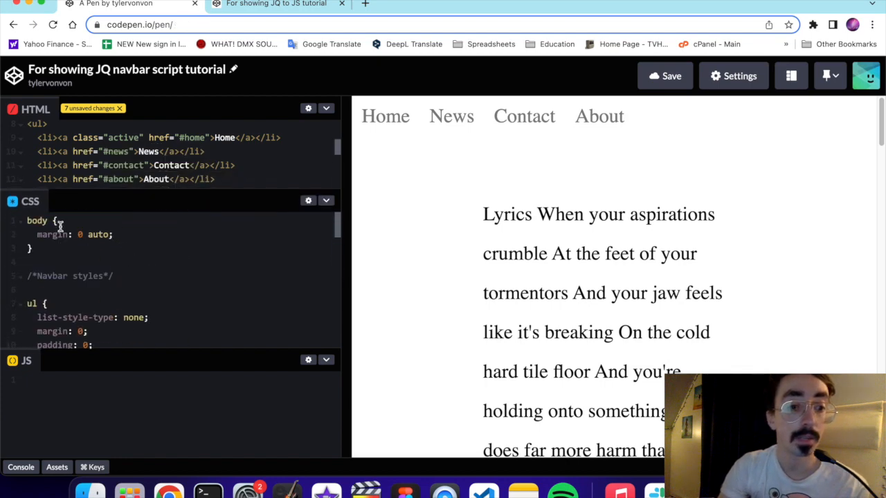
scroll(83, 243, down, 1)
scroll(134, 265, down, 1)
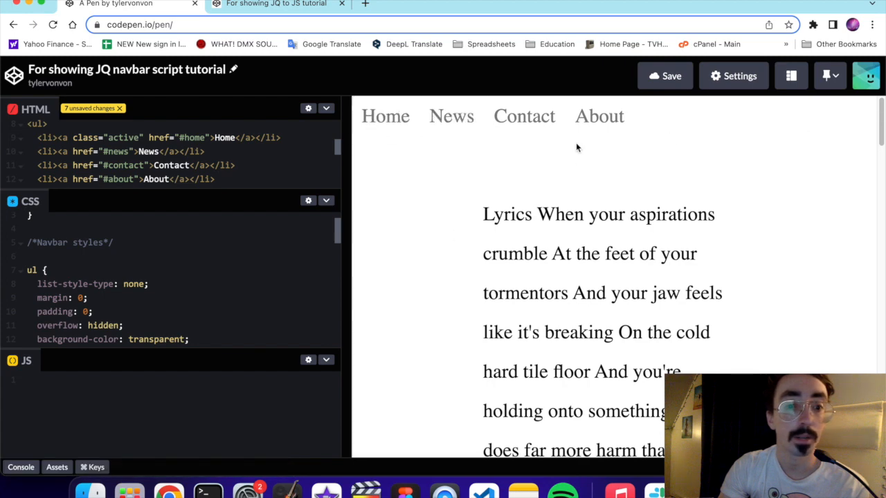
scroll(97, 289, down, 1)
scroll(96, 290, down, 1)
scroll(97, 289, down, 1)
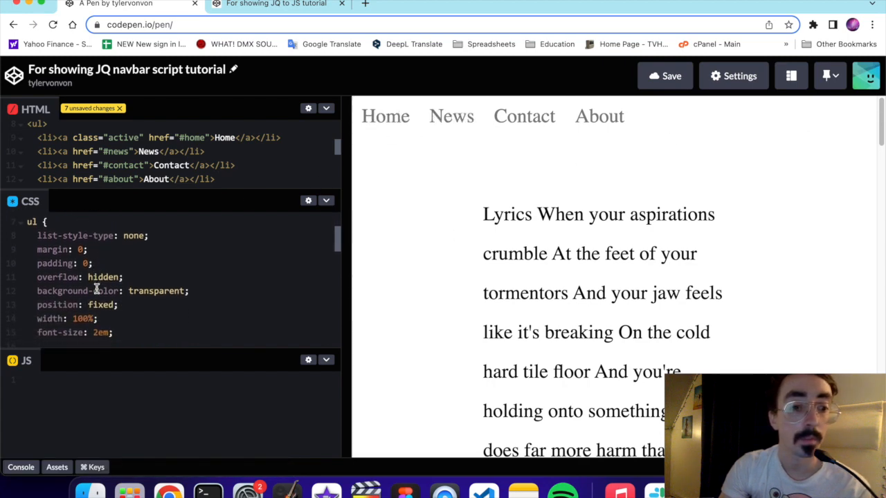
scroll(96, 289, down, 1)
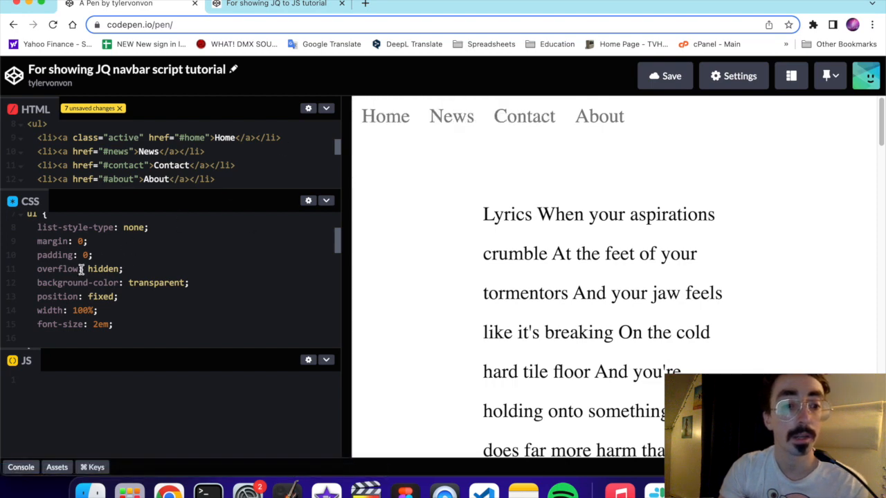
scroll(86, 296, down, 1)
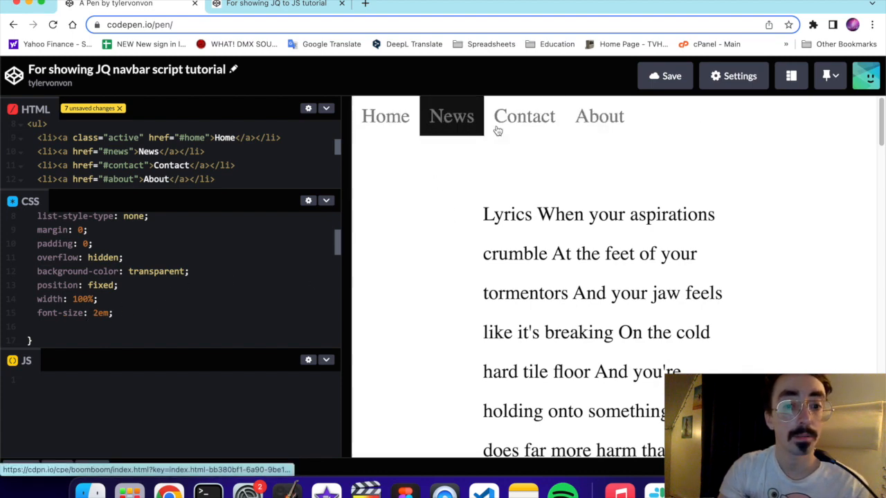
scroll(74, 308, down, 3)
scroll(75, 308, down, 3)
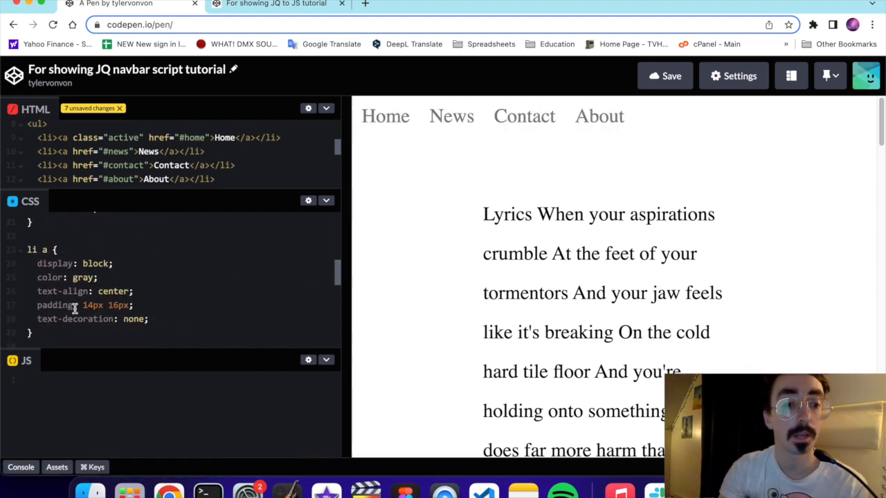
scroll(75, 308, down, 5)
scroll(75, 308, down, 2)
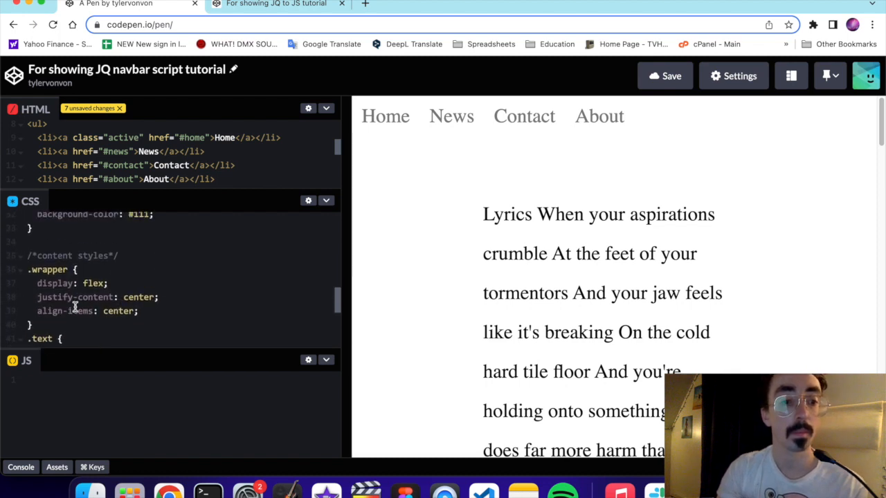
scroll(75, 306, down, 4)
scroll(75, 307, down, 2)
scroll(75, 307, up, 3)
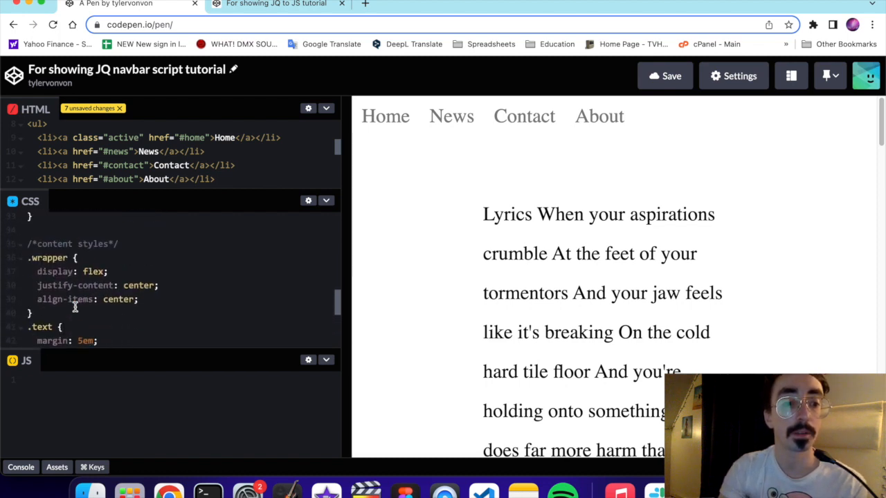
scroll(73, 306, up, 5)
scroll(73, 307, up, 2)
scroll(72, 307, up, 4)
scroll(73, 306, up, 6)
scroll(73, 305, up, 3)
scroll(73, 304, up, 1)
scroll(73, 304, up, 2)
scroll(73, 303, up, 1)
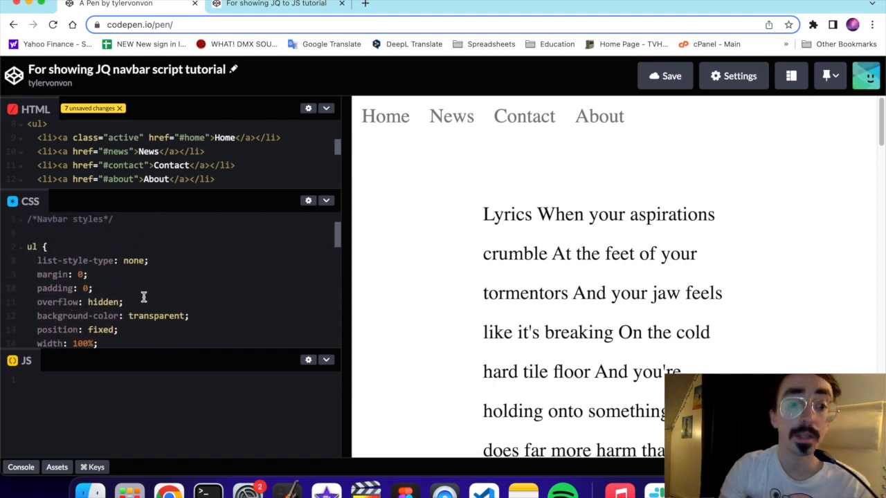
scroll(163, 291, down, 1)
scroll(162, 290, down, 1)
scroll(162, 291, down, 1)
scroll(173, 288, down, 1)
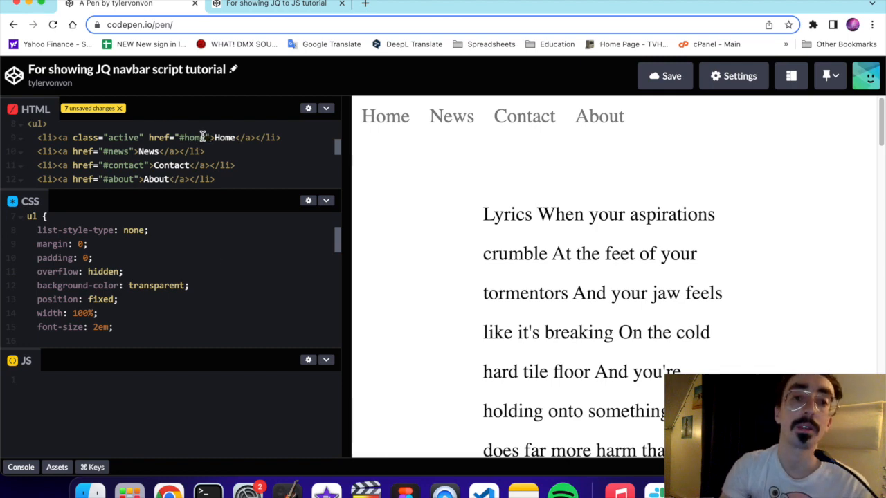
Step: Open a new blank browser tab beside the CodePen pens
click(364, 5)
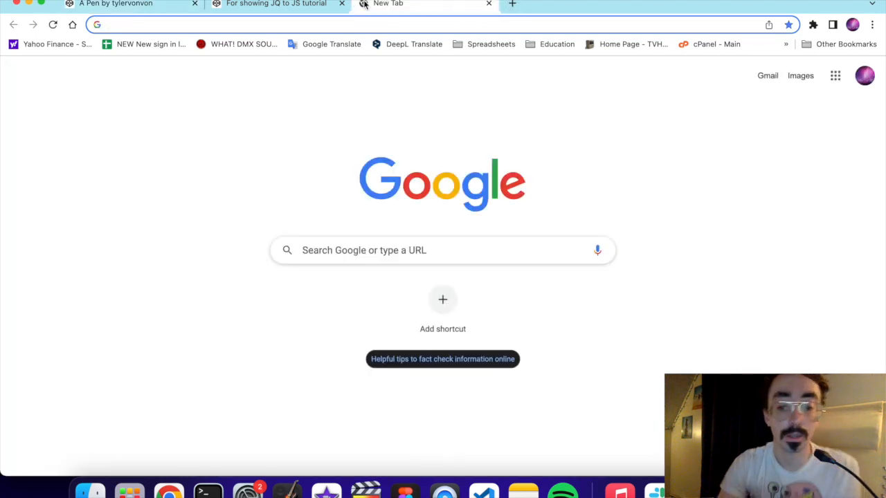
text(jquery c)
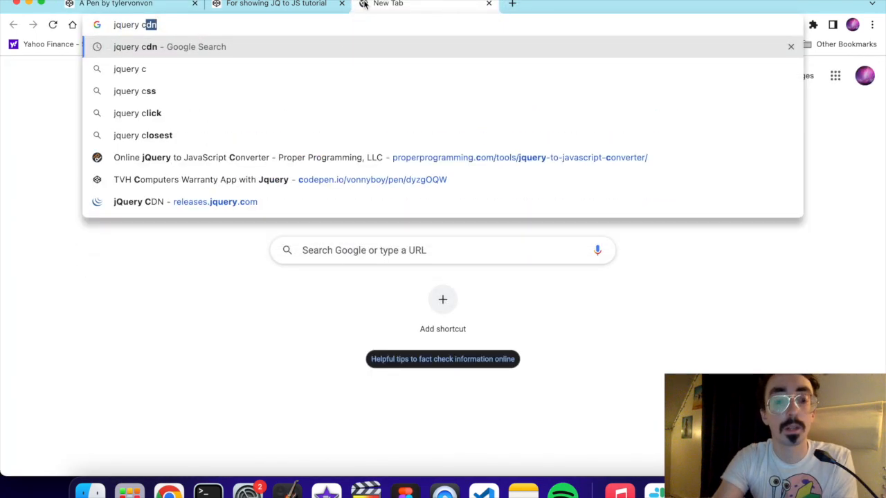
text(dn)
Step: Search for the jQuery CDN, copy the jQuery 3.6.0 uncompressed script tag, and return to the pen
key(Return)
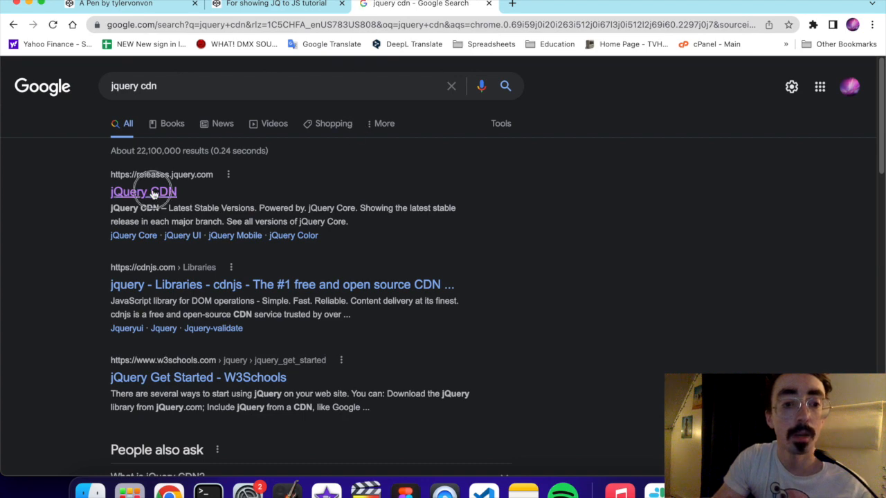
click(154, 193)
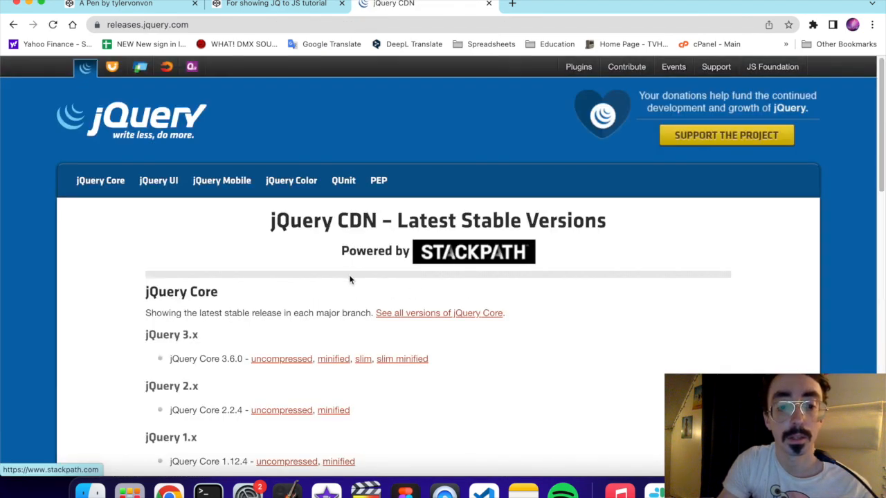
click(287, 359)
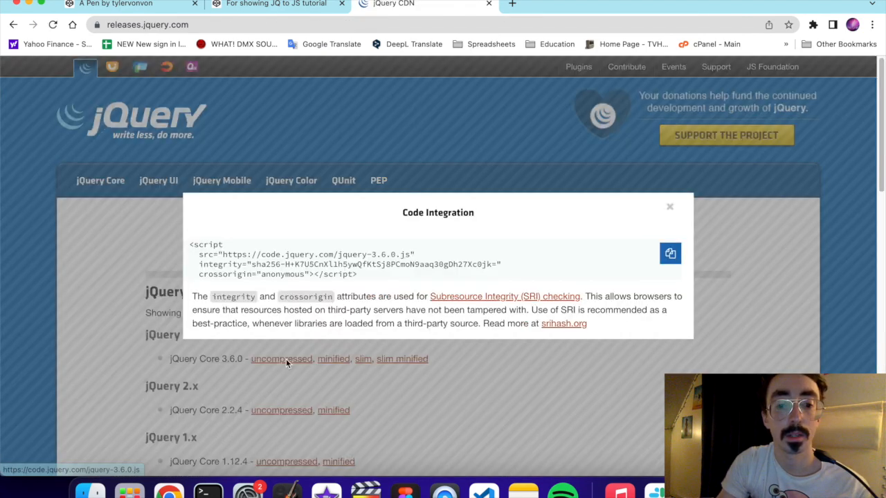
click(668, 253)
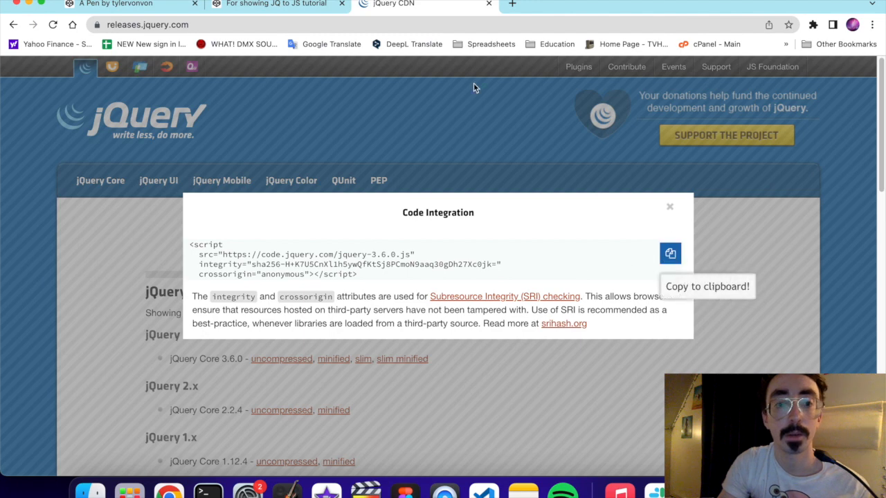
click(137, 5)
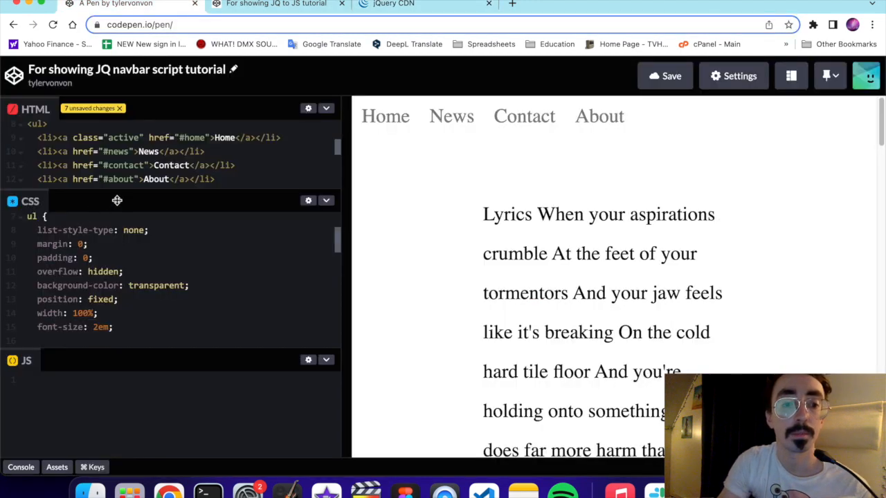
Step: Paste the jQuery 3.6.0 script tag into the HTML head and give the JS editor more room
drag(117, 201, 141, 346)
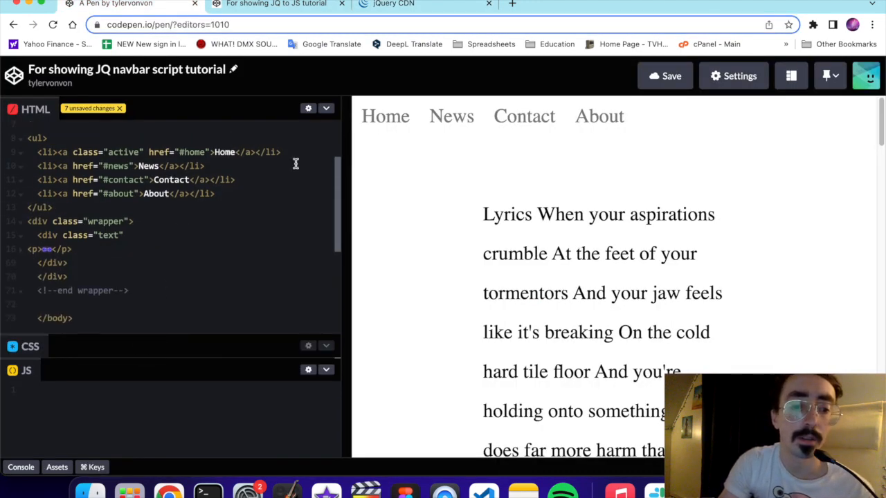
scroll(295, 163, up, 3)
click(74, 168)
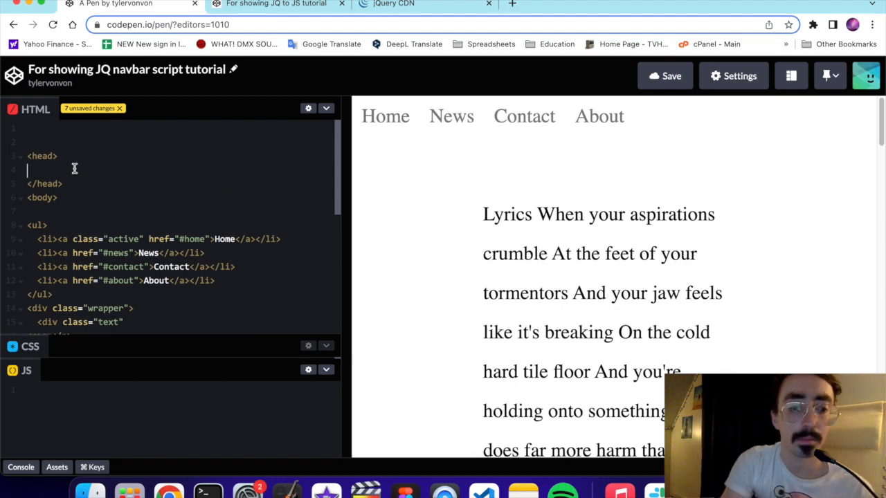
key(super+v)
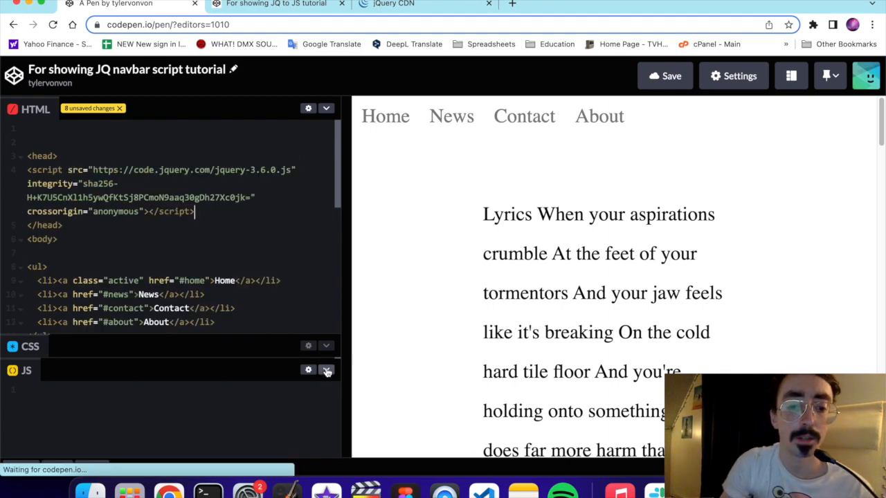
click(325, 371)
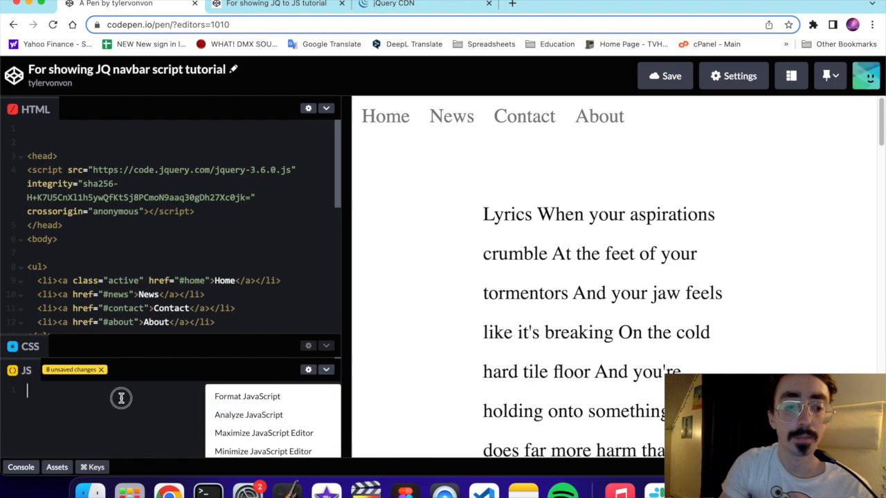
mouse_move(142, 369)
mouse_down()
mouse_move(137, 280)
mouse_move(346, 245)
mouse_up()
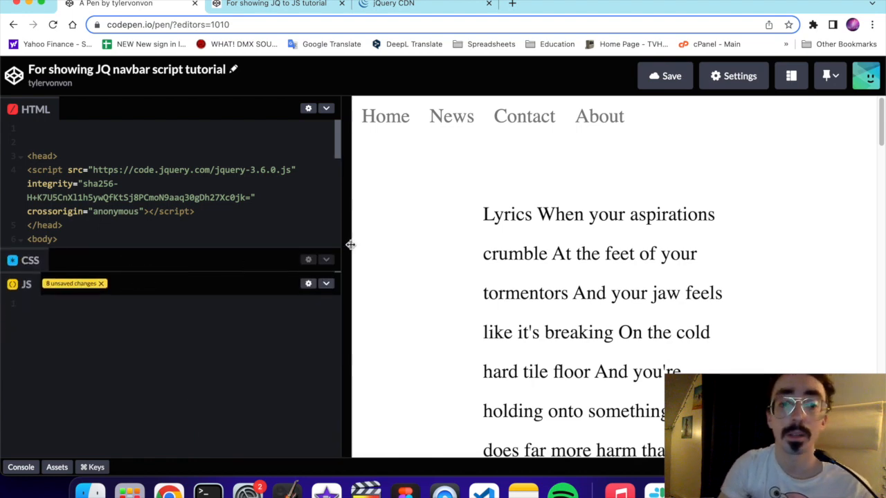
click(309, 284)
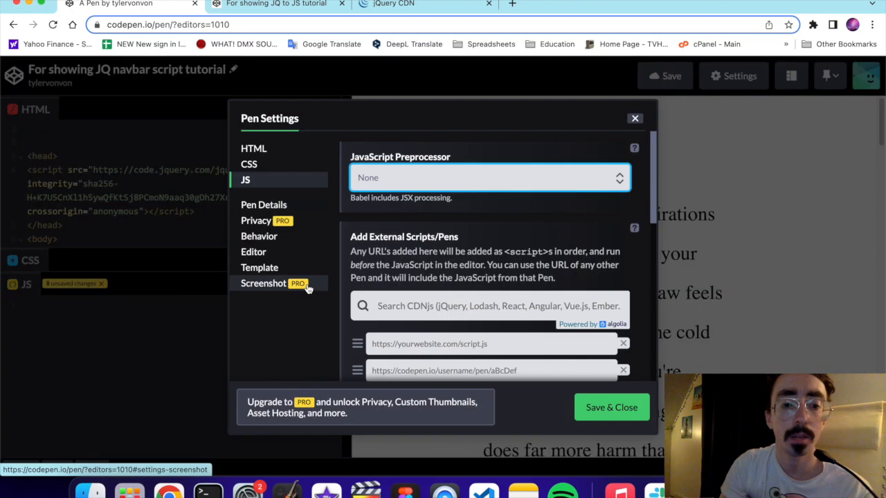
click(462, 307)
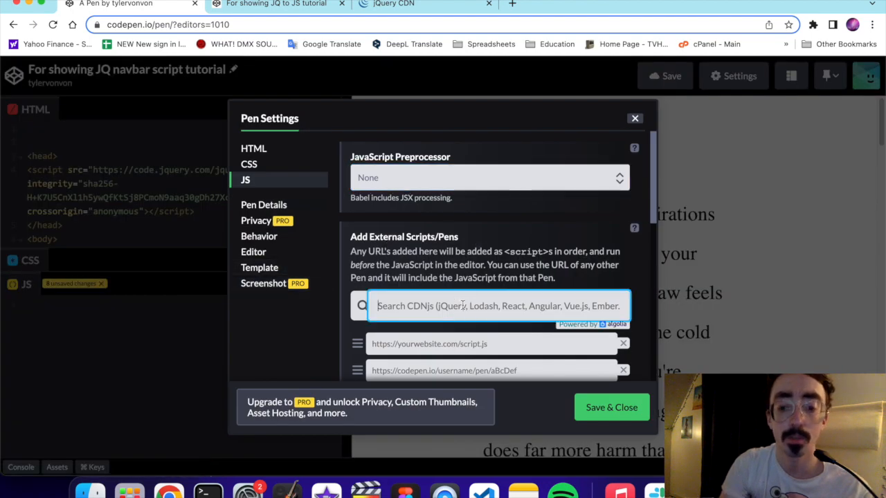
text(jq)
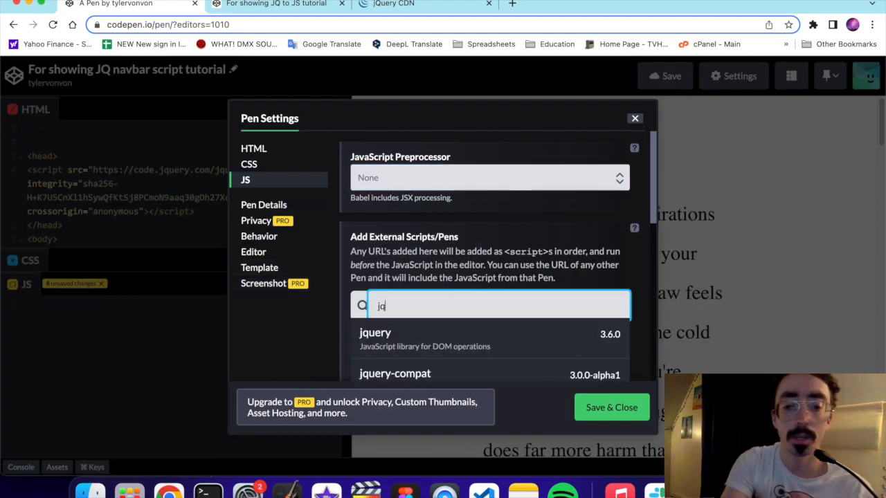
click(635, 119)
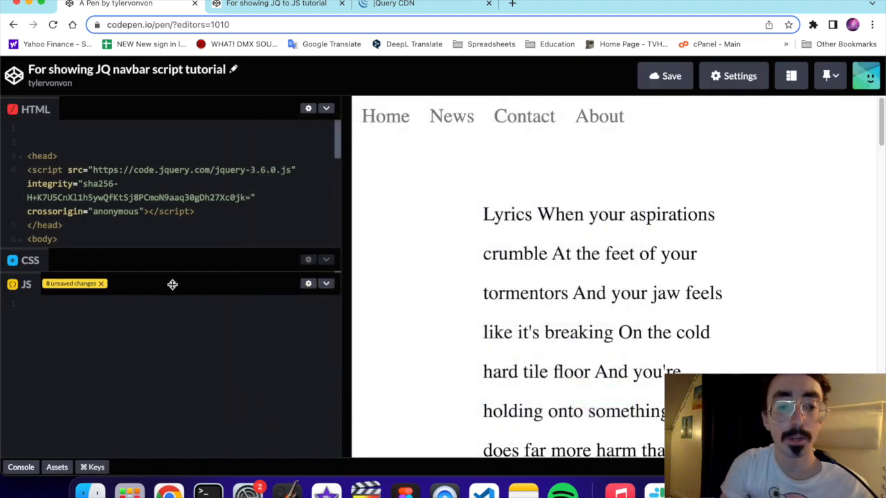
Step: Reveal the CSS code again and start typing in the empty JavaScript editor
drag(172, 283, 175, 312)
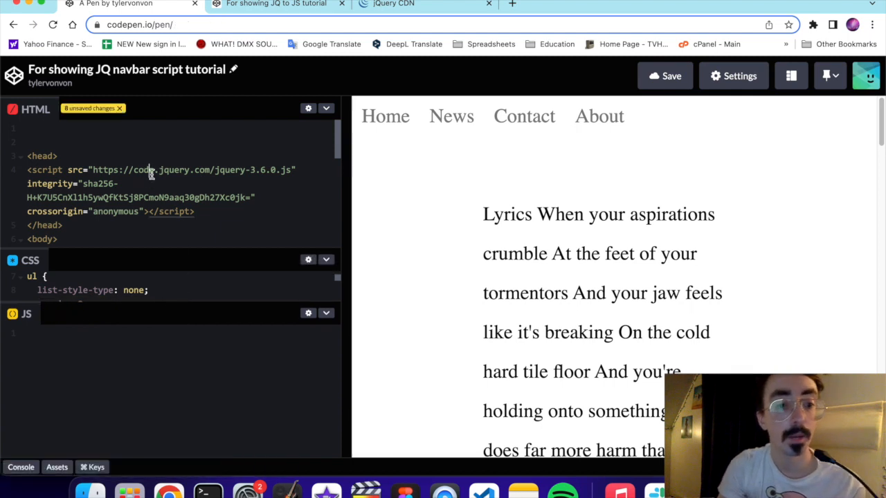
click(202, 211)
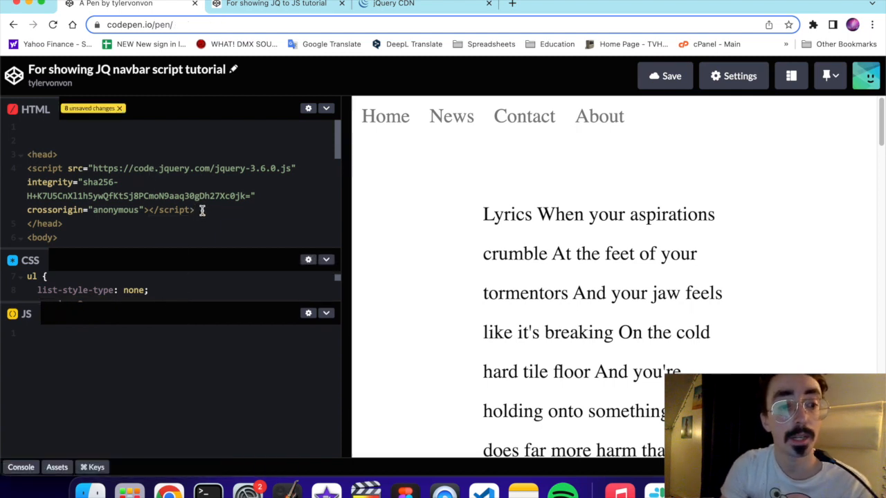
click(147, 341)
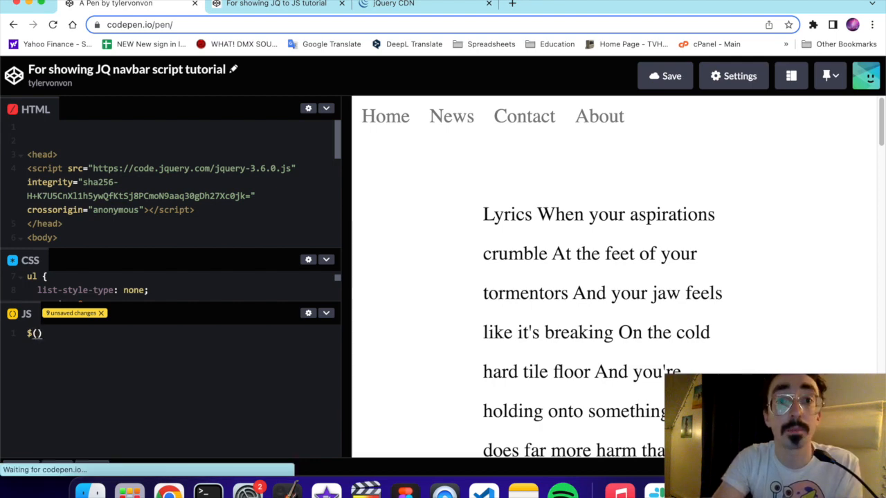
text(window).)
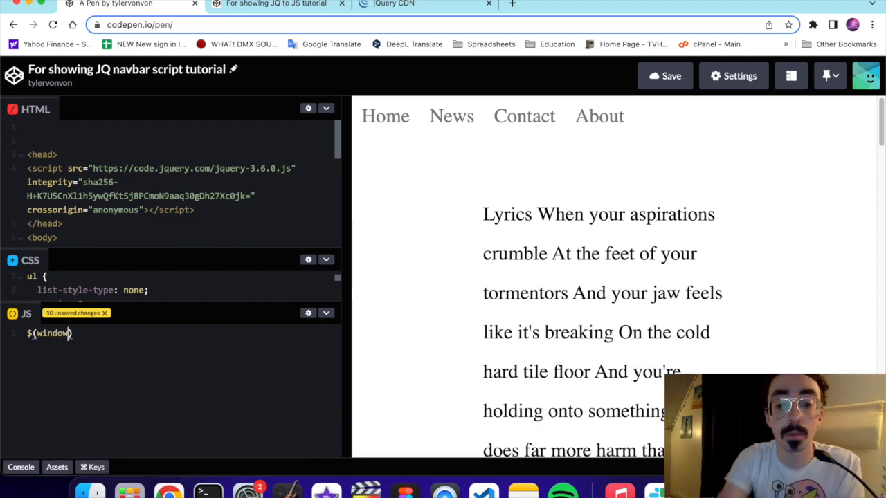
text(scroll(function () {}))
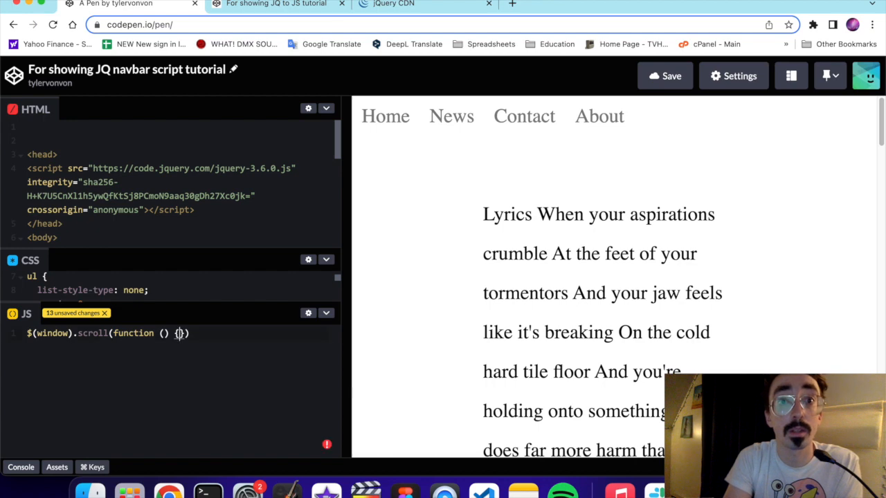
Step: Write $(window).scroll(function(){ if($(window).scrollTop() >= 100){ } }) with an empty if block
key(Return)
text(if)
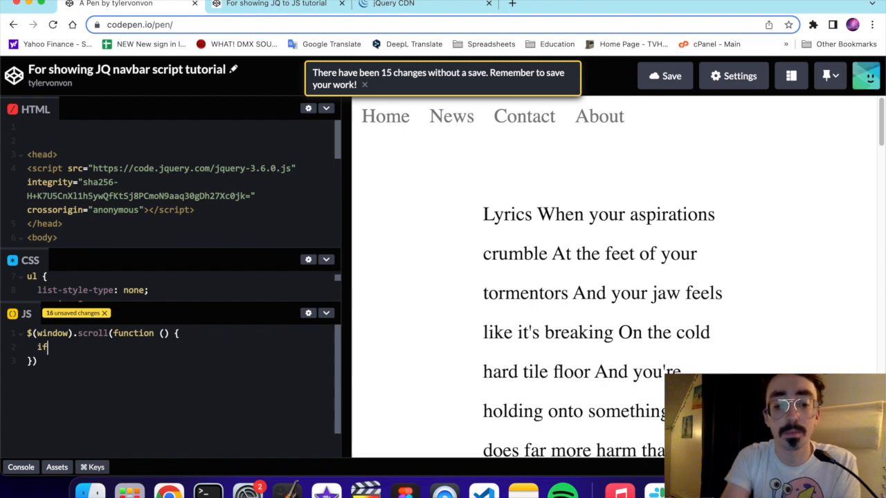
text(($)
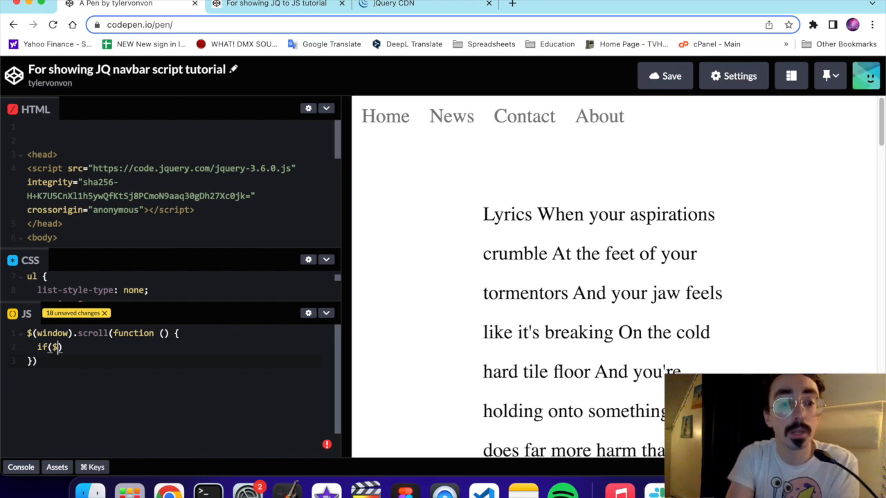
text(()
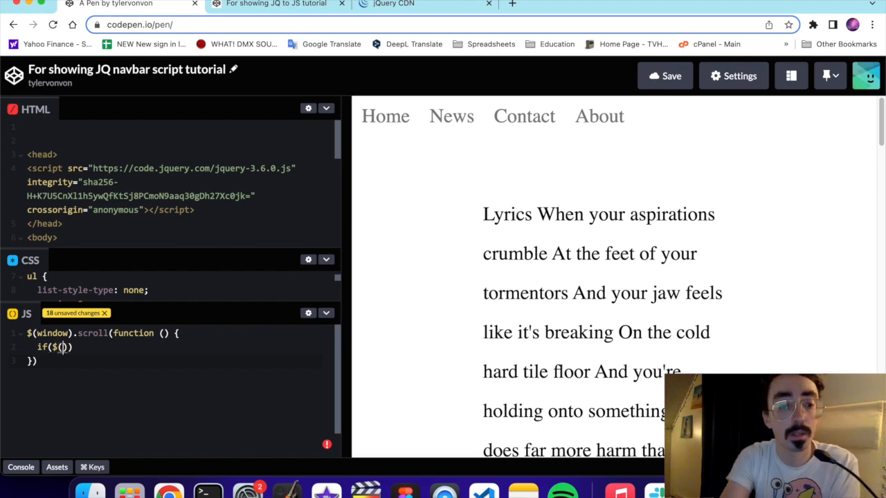
text(window)
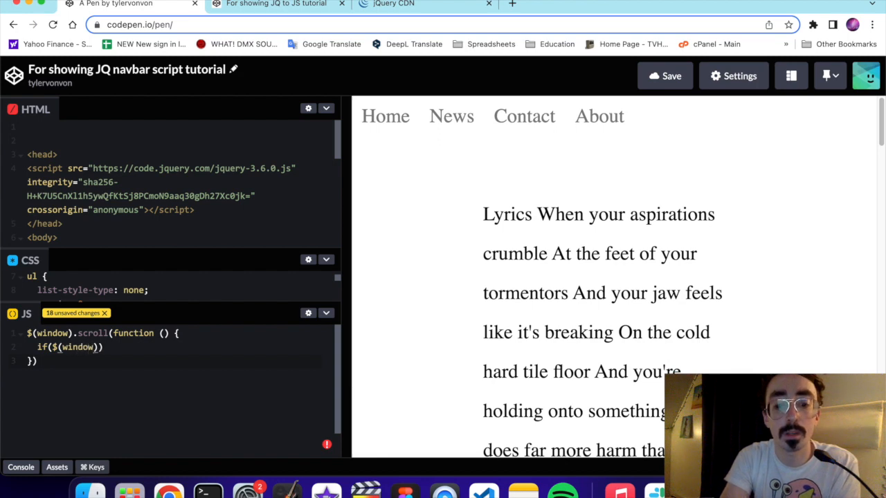
text().)
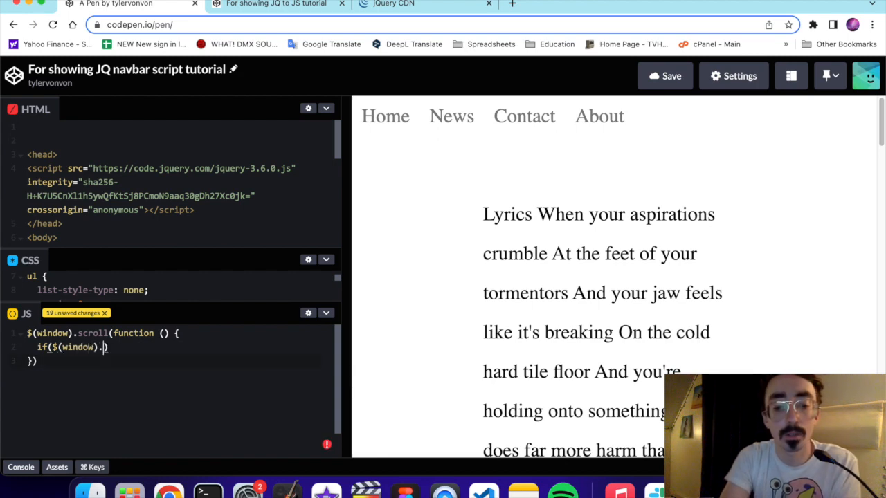
text(scroll)
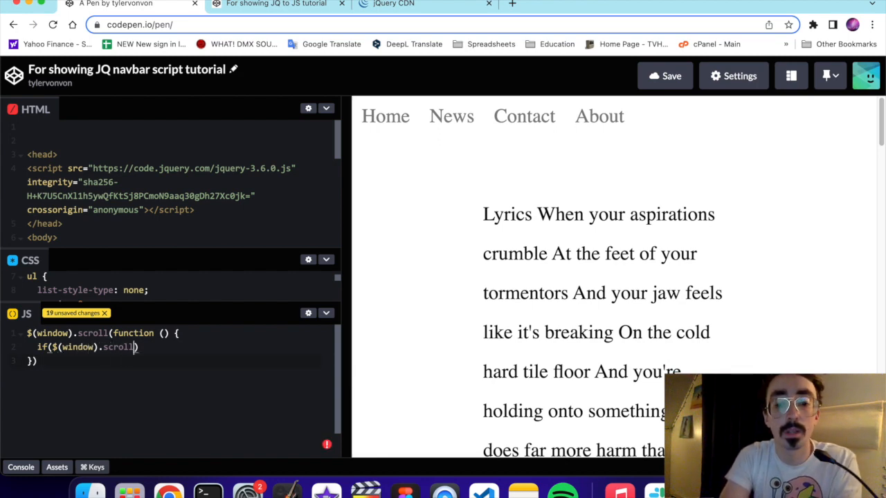
text(Top))
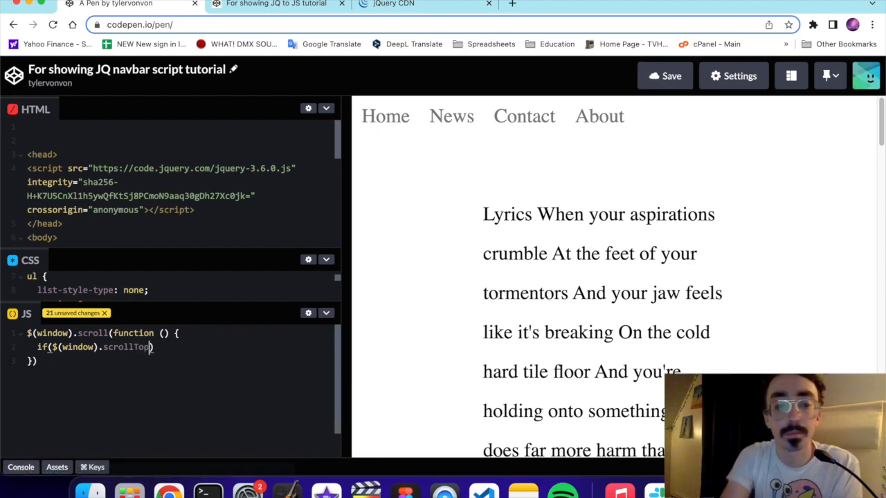
text(())
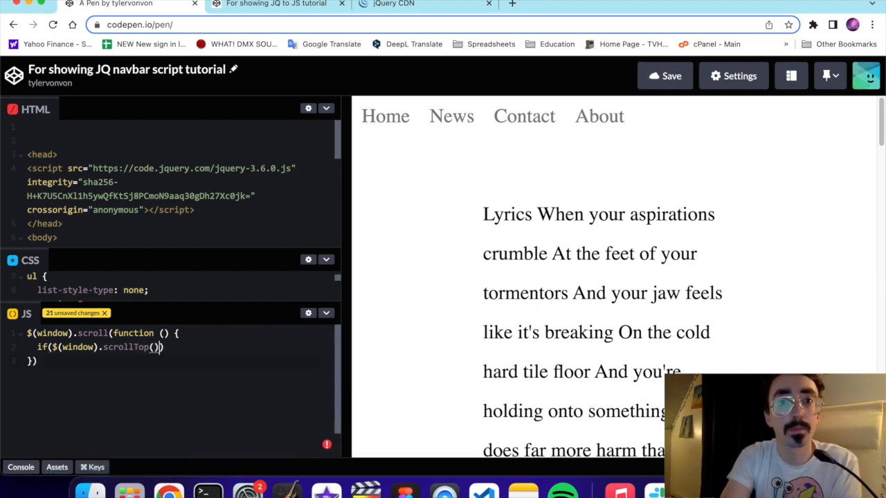
text( >)
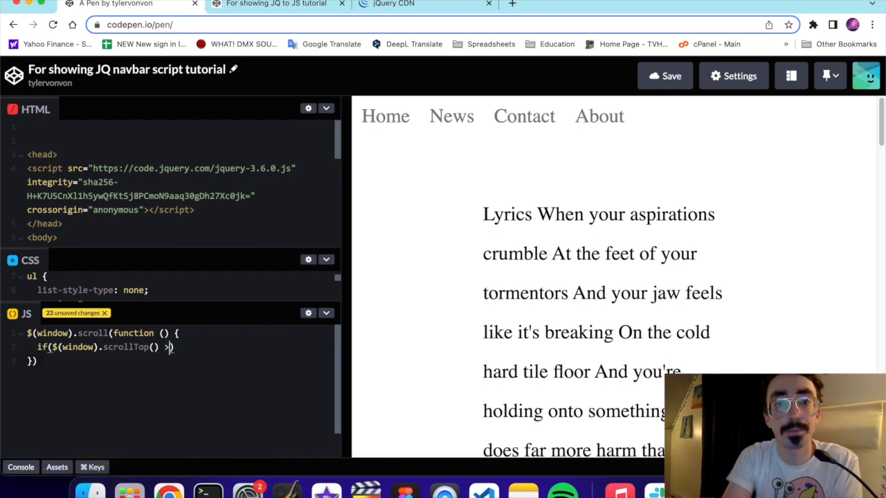
text(=)
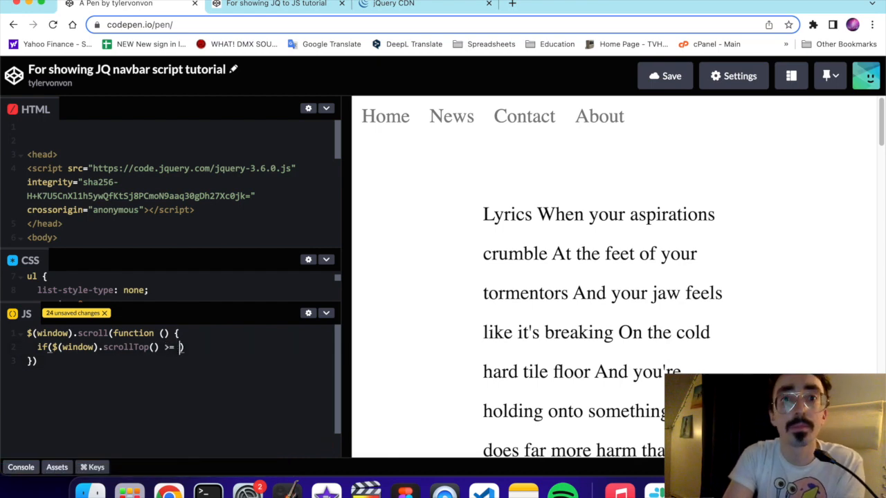
text( 100)
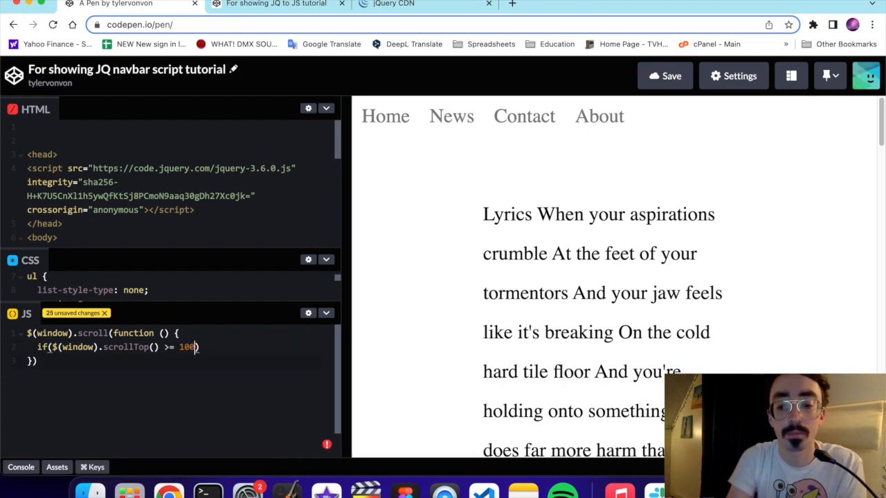
key(Right)
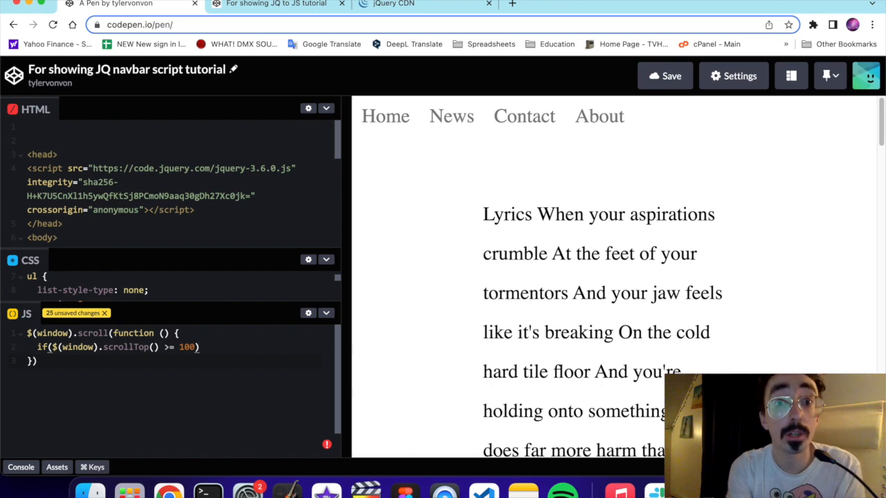
text({)
key(Return)
text($)
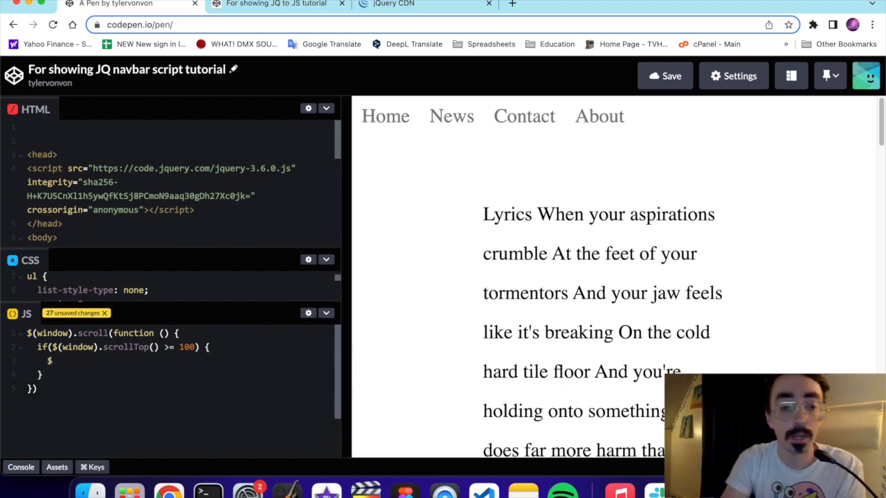
text(()
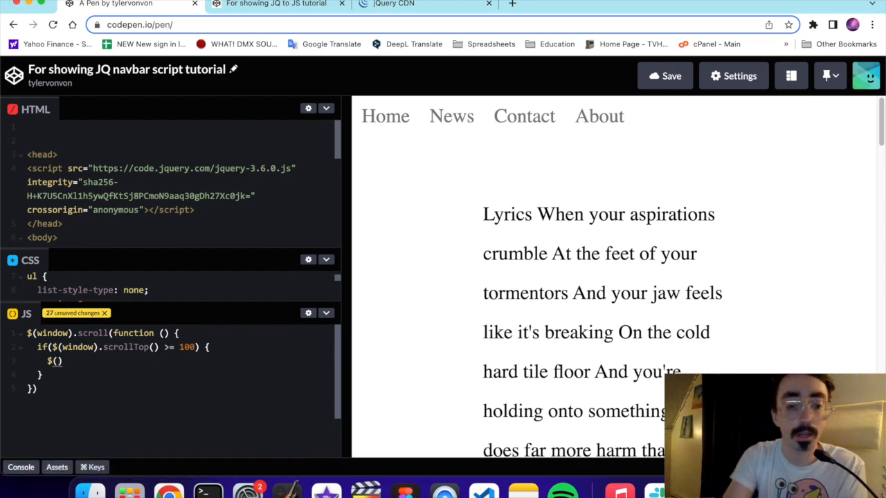
text(')
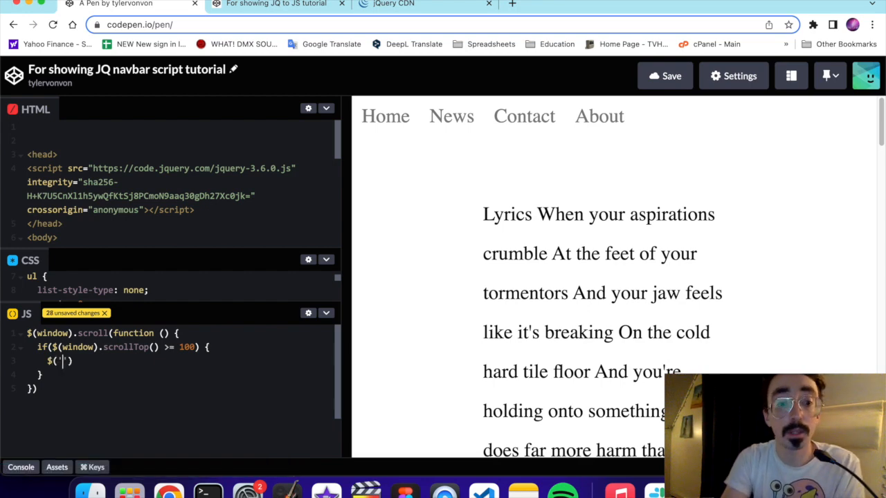
text(ul)
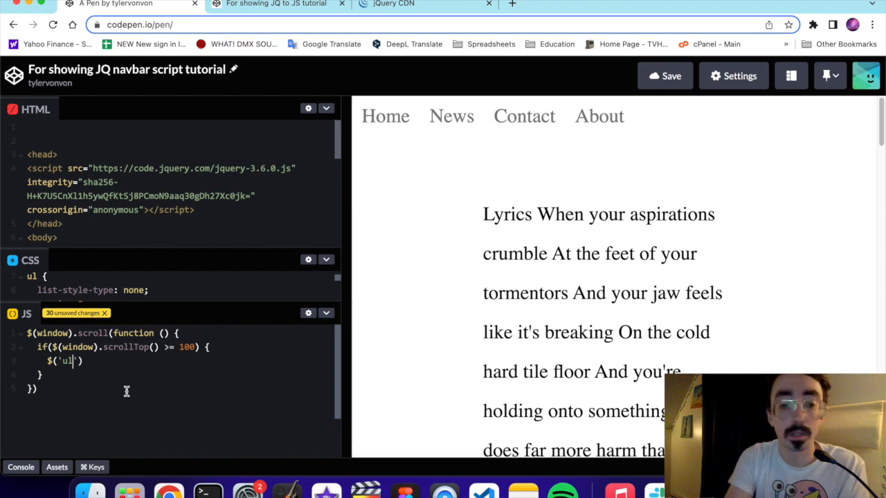
Step: Inside the if block write $('ul').css('background') to target the navbar background
key(Right)
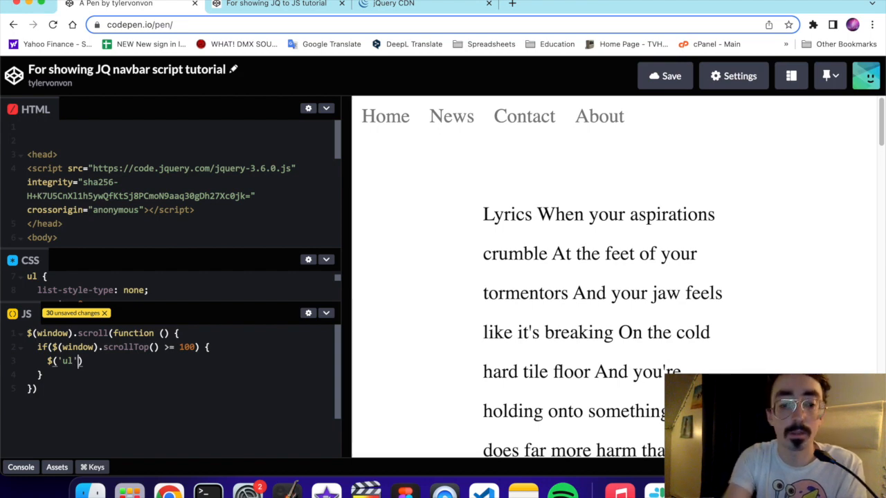
key(Right)
text(.c)
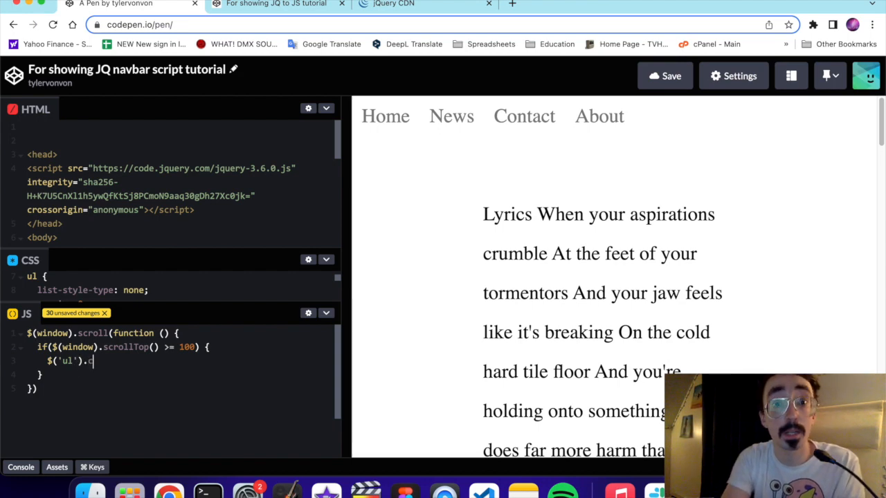
text(ss()
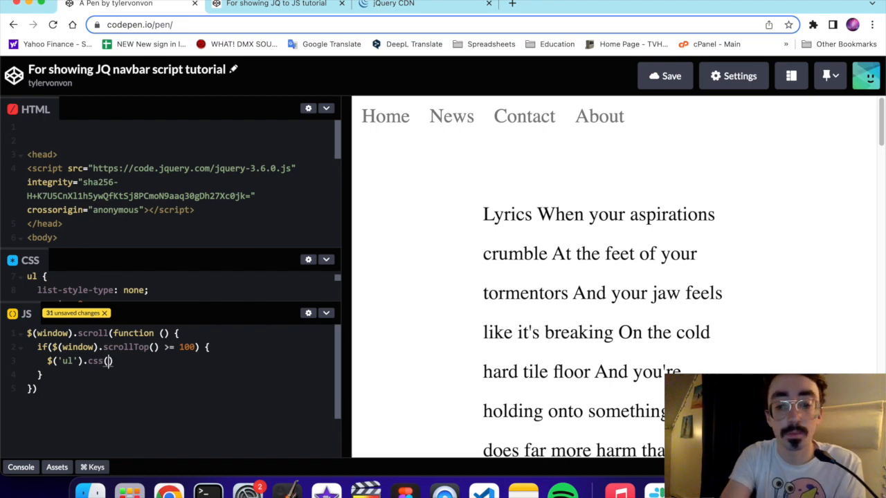
text('back)
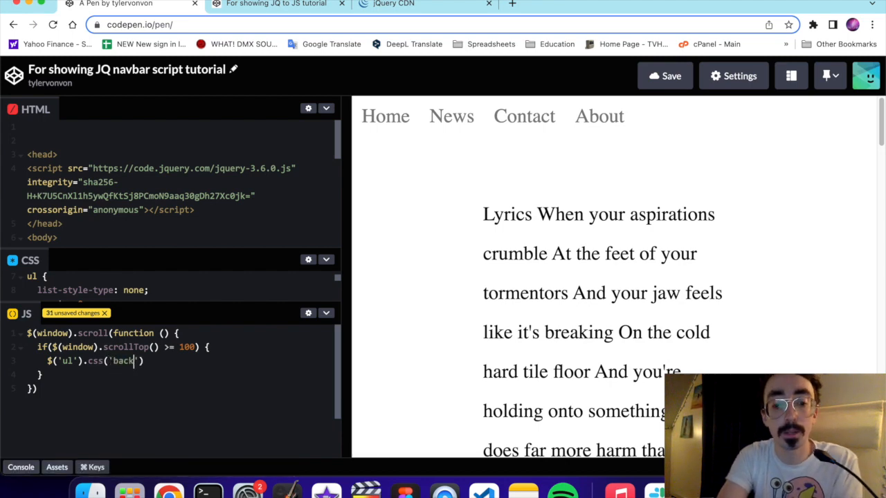
text(ground)
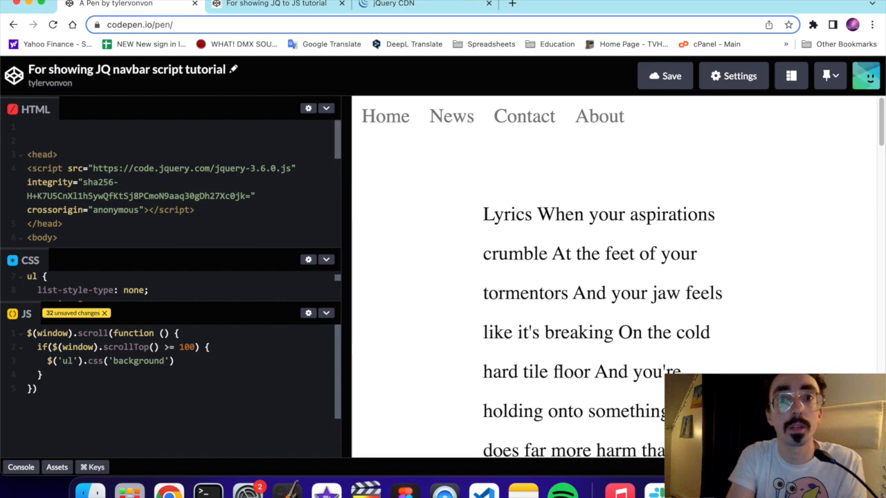
key(Right)
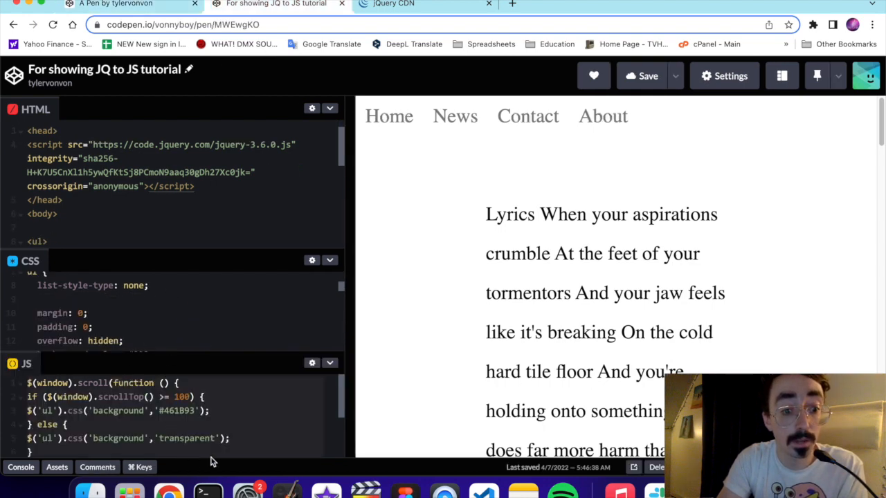
click(193, 411)
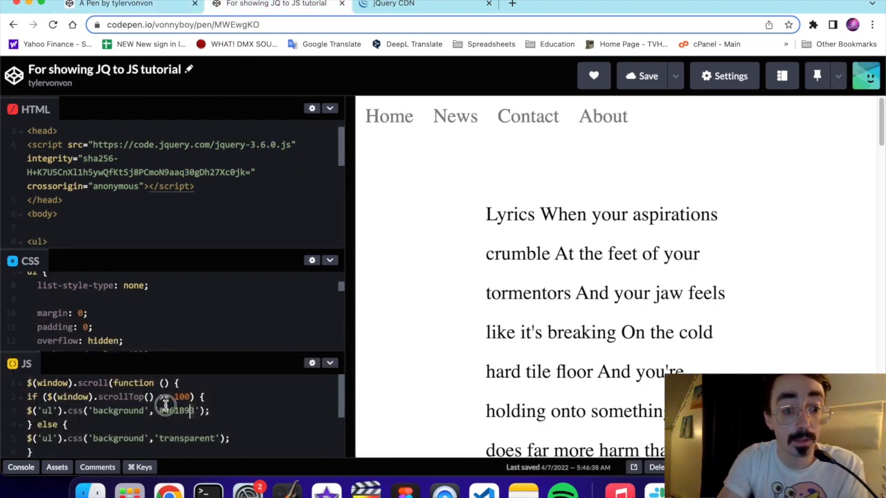
drag(195, 411, 158, 411)
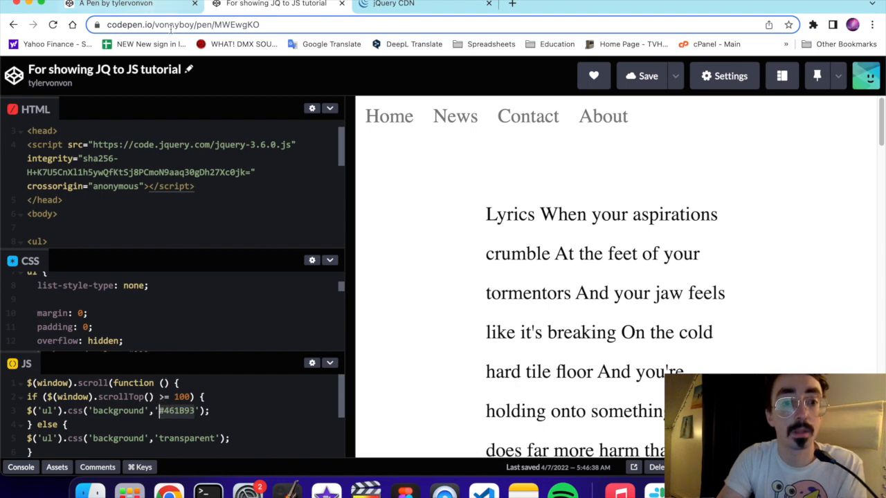
click(150, 8)
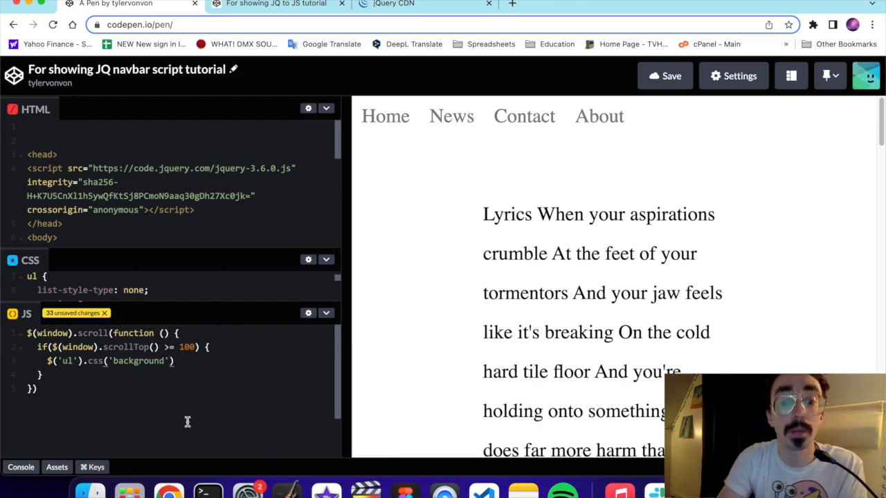
text(,)
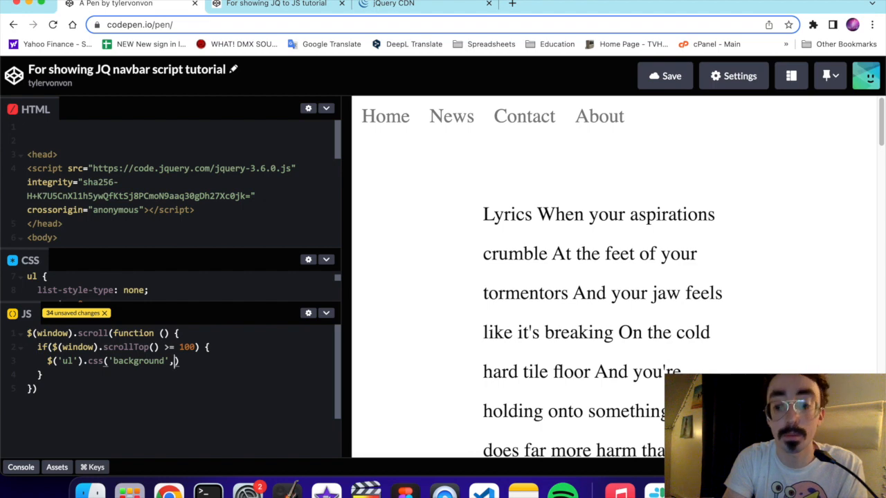
text( '#461B93)
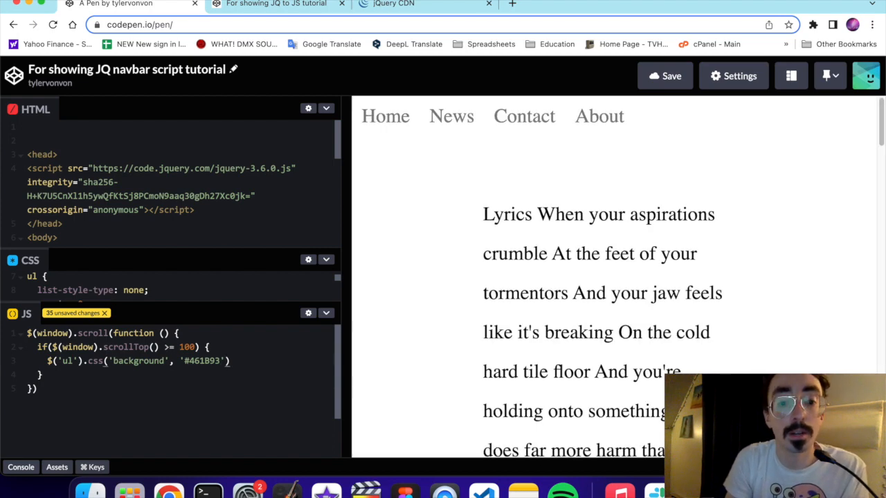
Step: Complete the statement as $('ul').css('background', '#461B93'); with a new line below
key(Right)
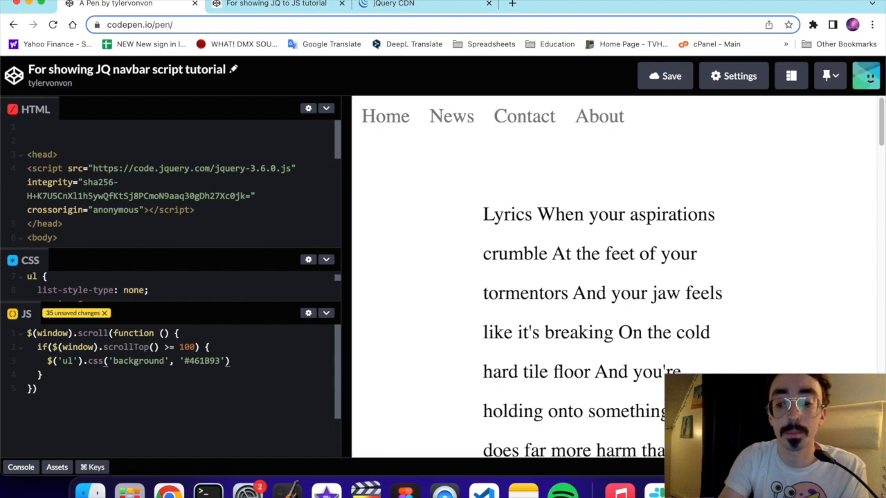
text(;)
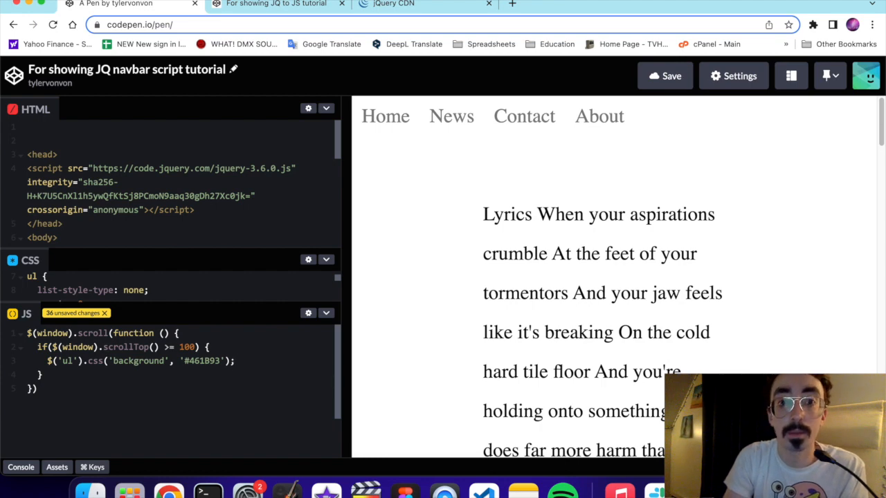
key(Return)
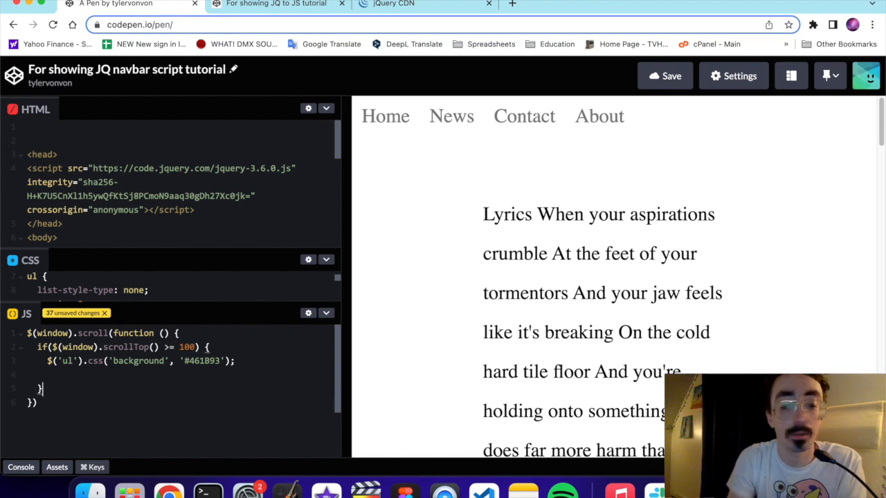
text( el)
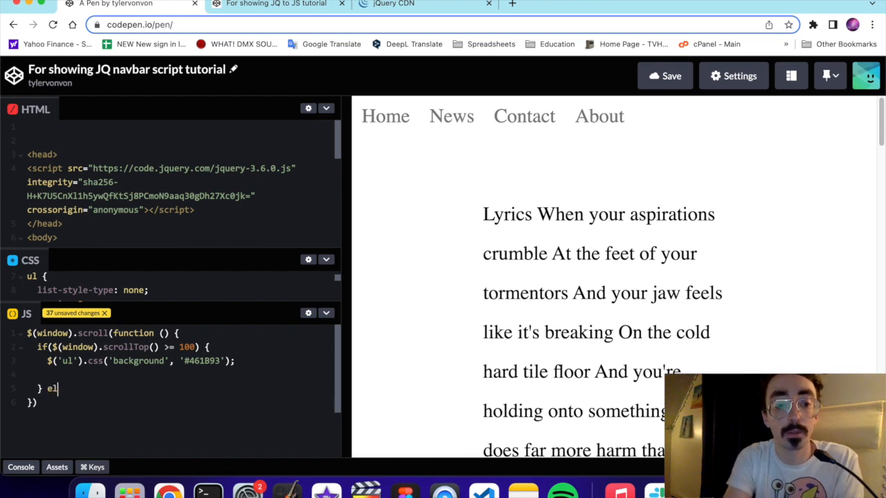
text(se)
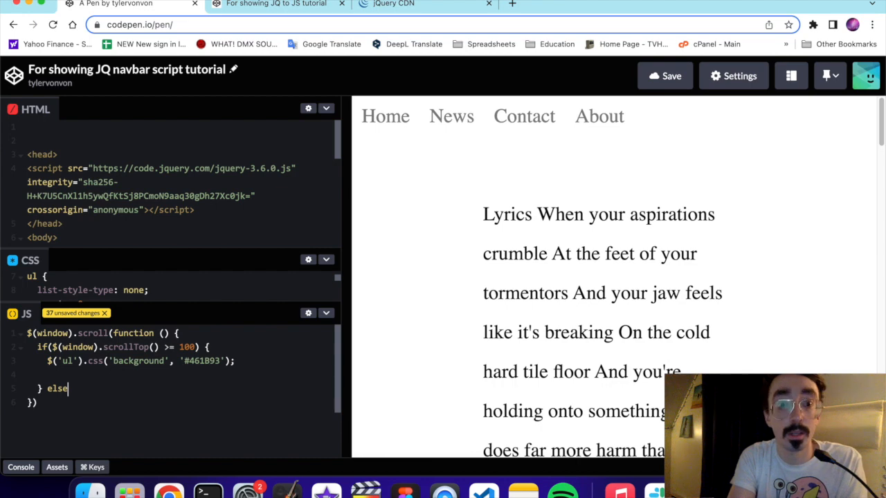
text( {)
Step: Add an else branch setting $('ul').css('background', 'transparent'); and close the handler with a semicolon
key(Return)
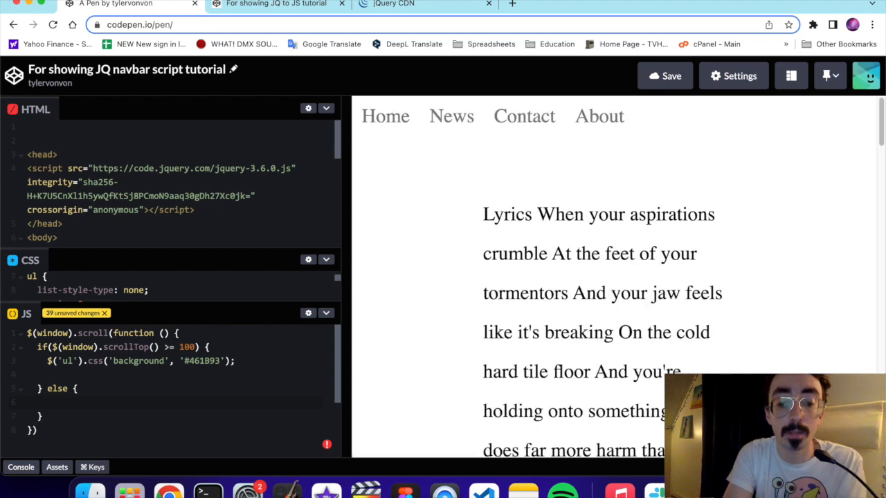
text($)
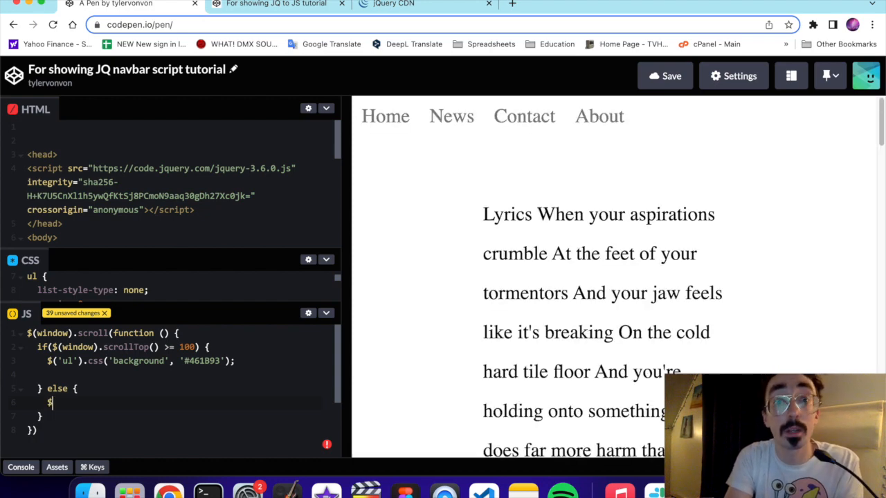
text((')
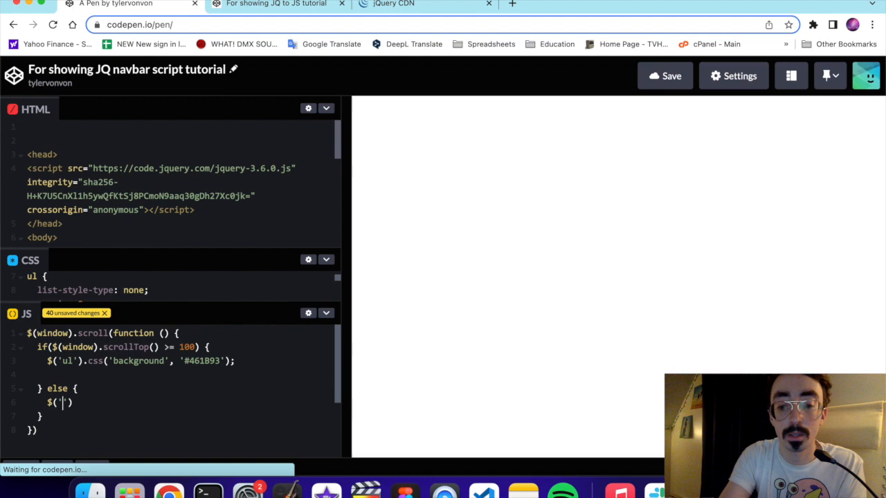
text(ul'))
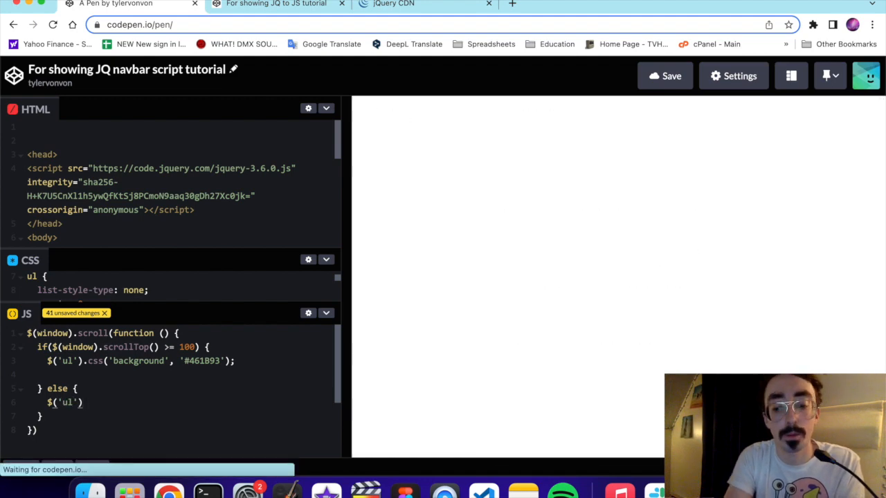
text(.css)
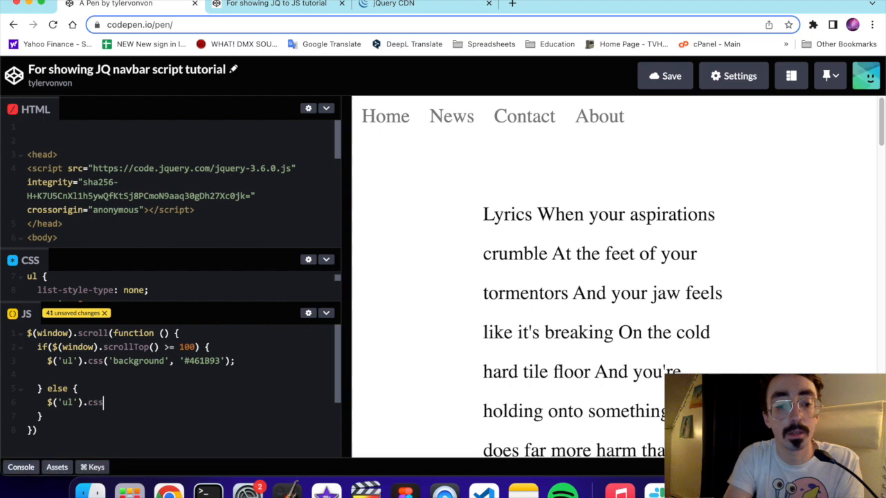
text((')
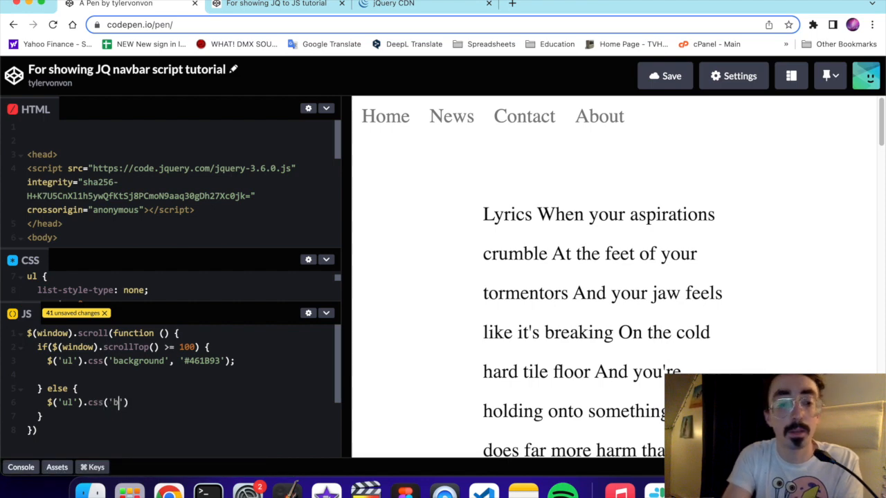
text(background')
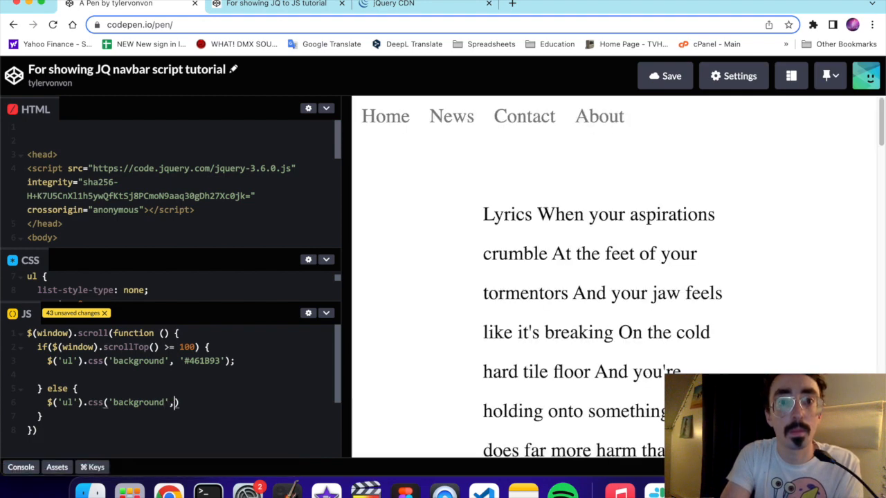
text(, 'tran)
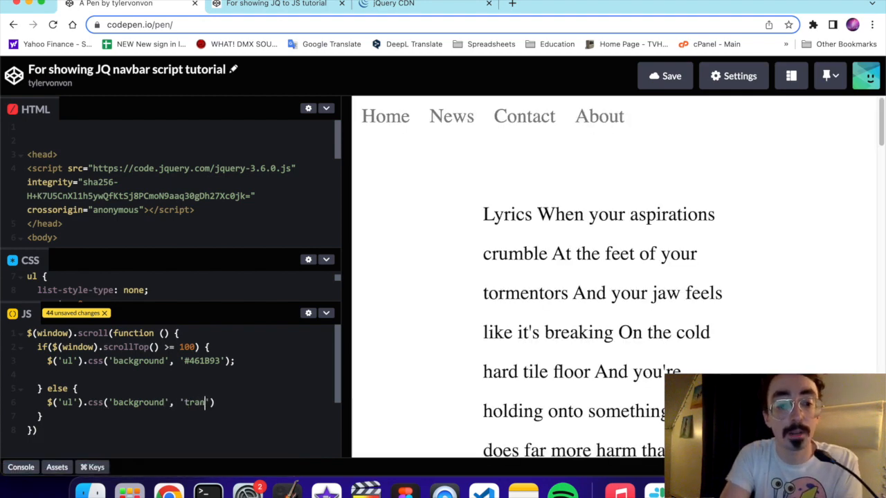
text(sparen)
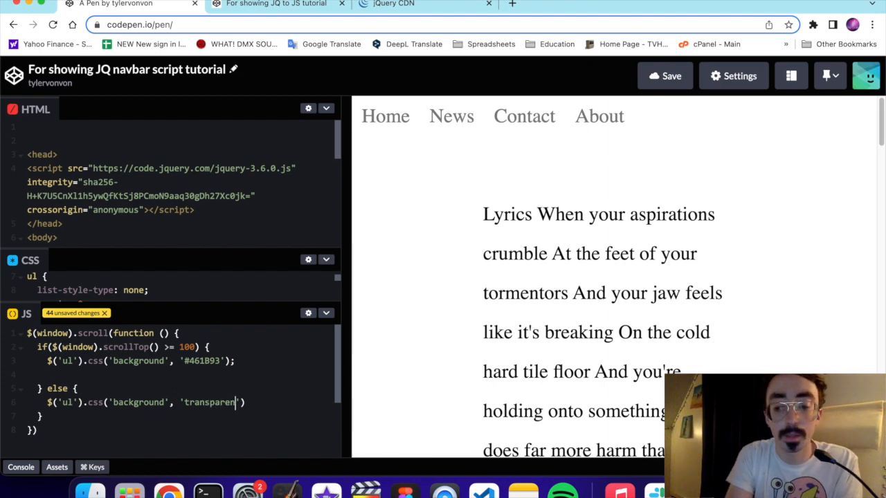
text(t)
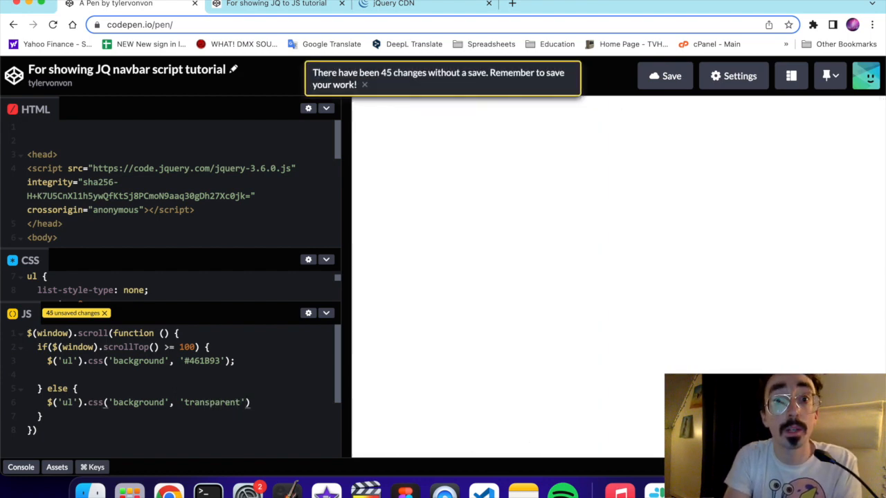
text('))
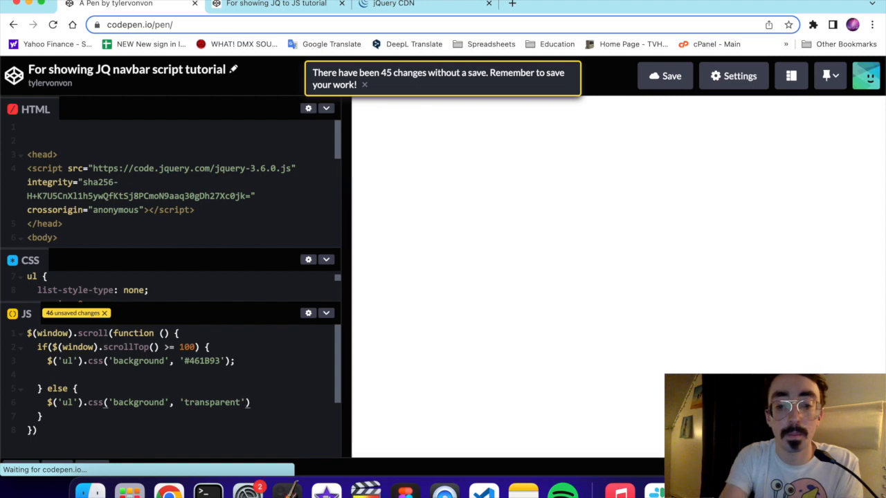
text(;)
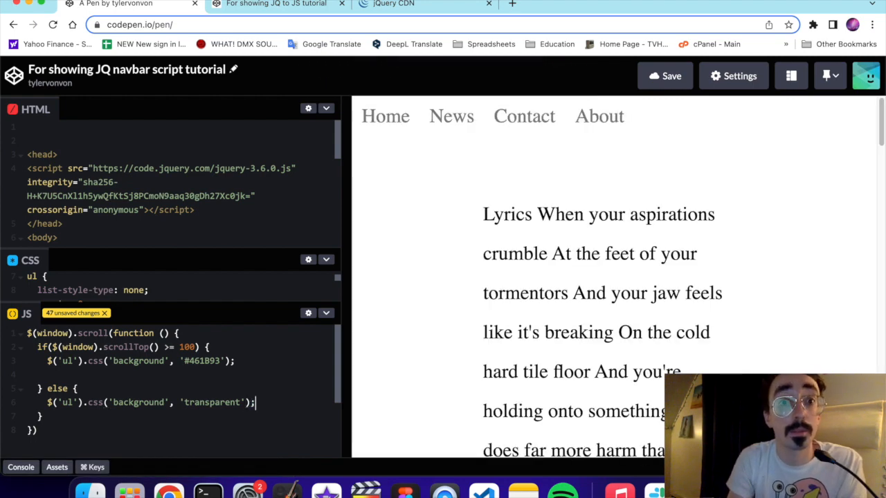
key(Down)
key(Down)
scroll(173, 374, down, 1)
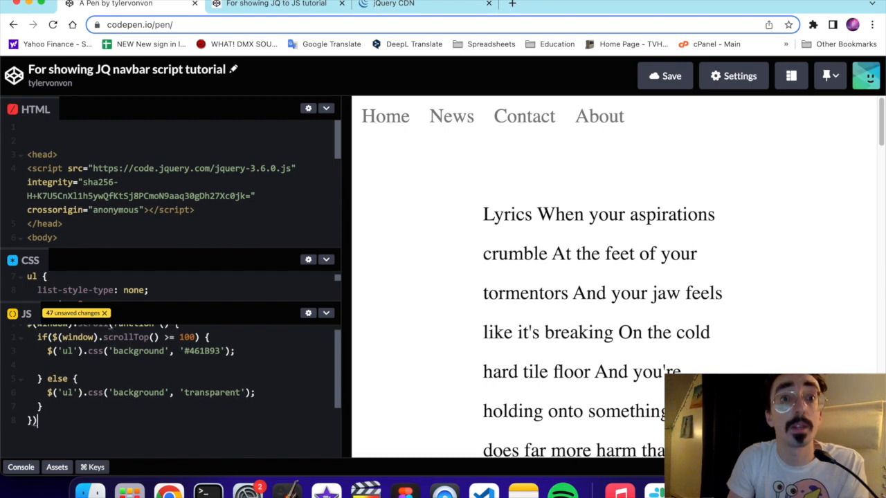
text(;)
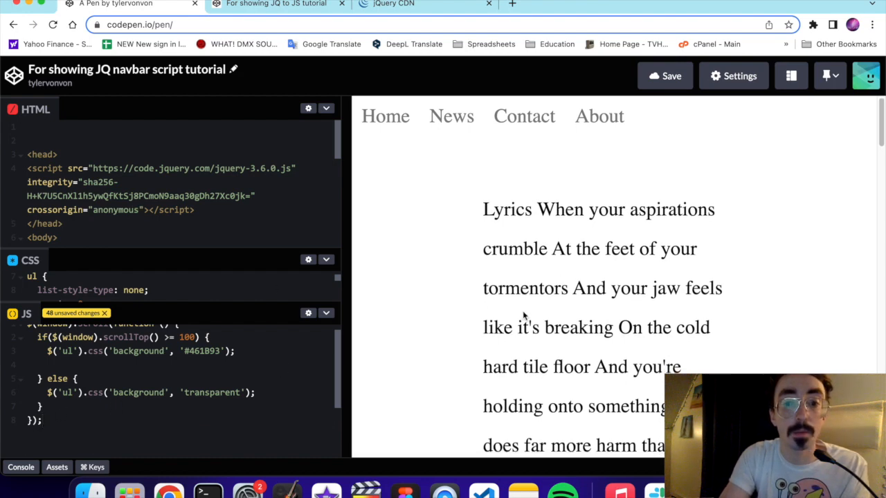
scroll(524, 319, down, 5)
scroll(553, 305, up, 4)
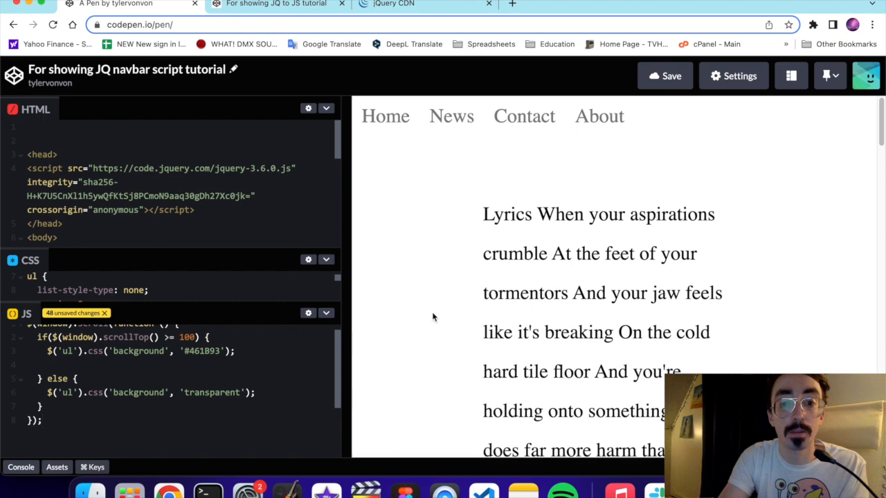
scroll(433, 316, down, 2)
scroll(434, 316, down, 6)
scroll(434, 316, up, 4)
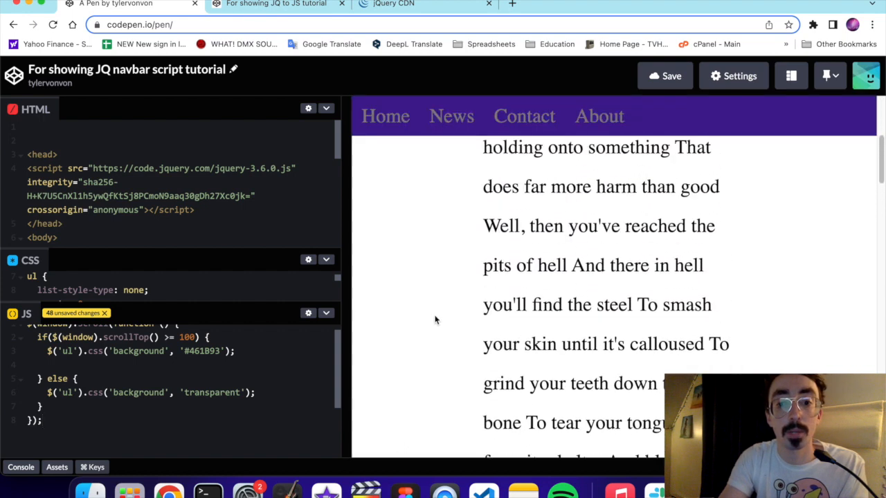
scroll(434, 320, up, 1)
scroll(435, 320, up, 4)
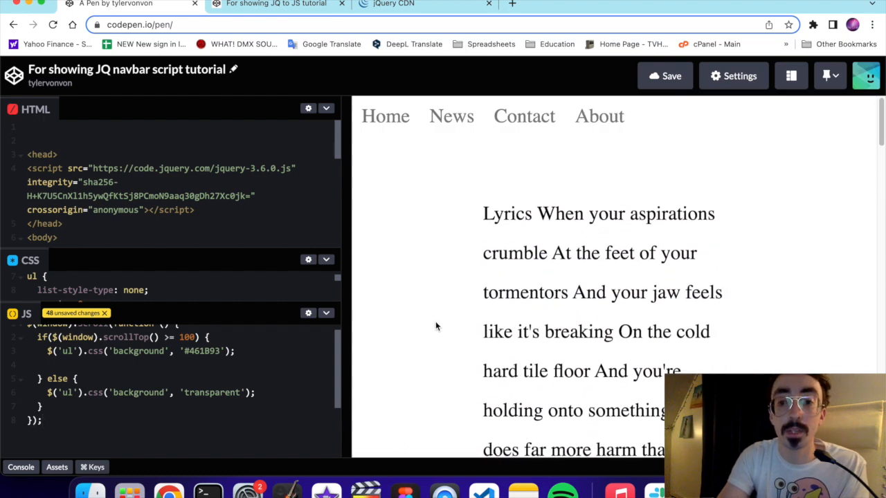
scroll(435, 321, down, 10)
scroll(435, 321, down, 3)
scroll(437, 327, up, 3)
scroll(436, 332, up, 1)
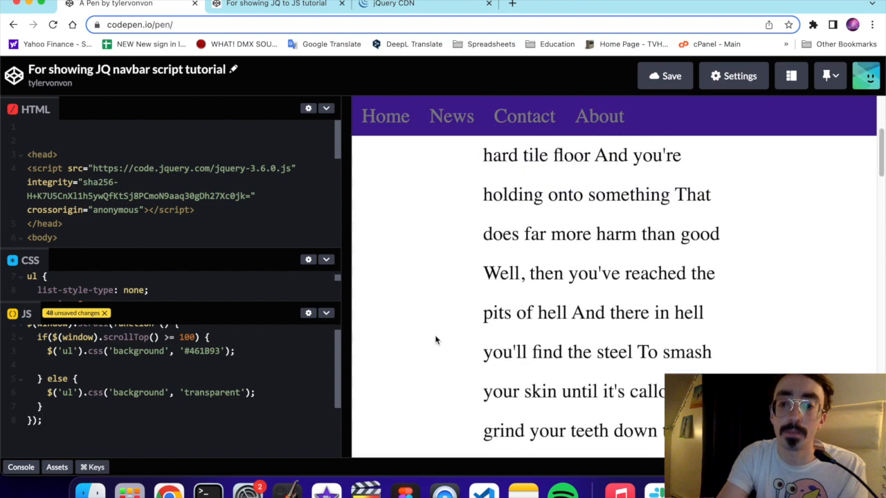
scroll(436, 335, up, 3)
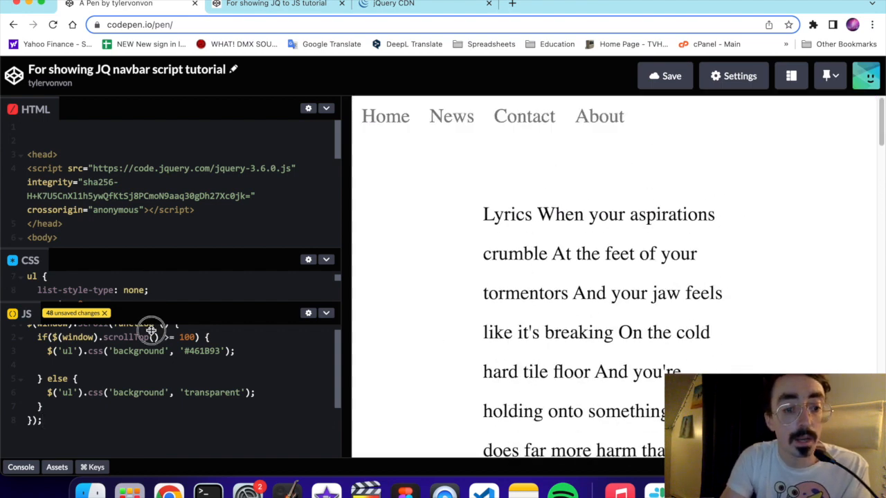
drag(149, 315, 146, 426)
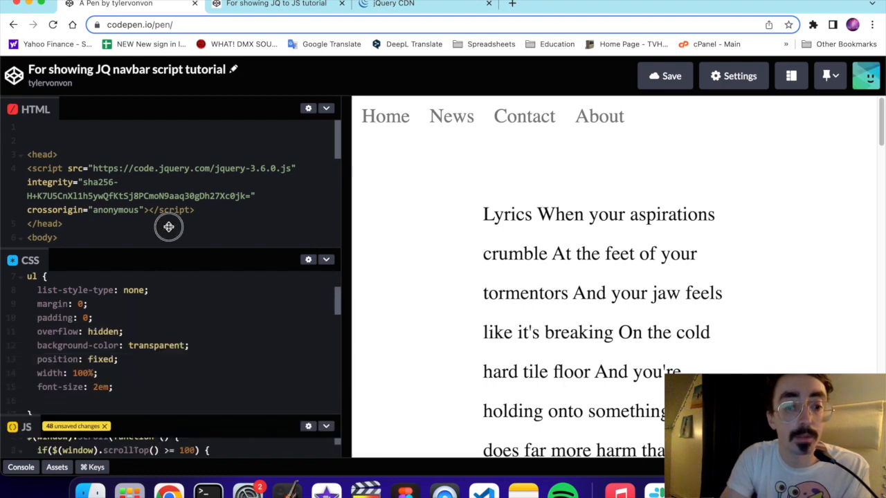
Step: Add transition: 0.2s to the ul rule, then change the duration to 0.4s
drag(169, 255, 168, 207)
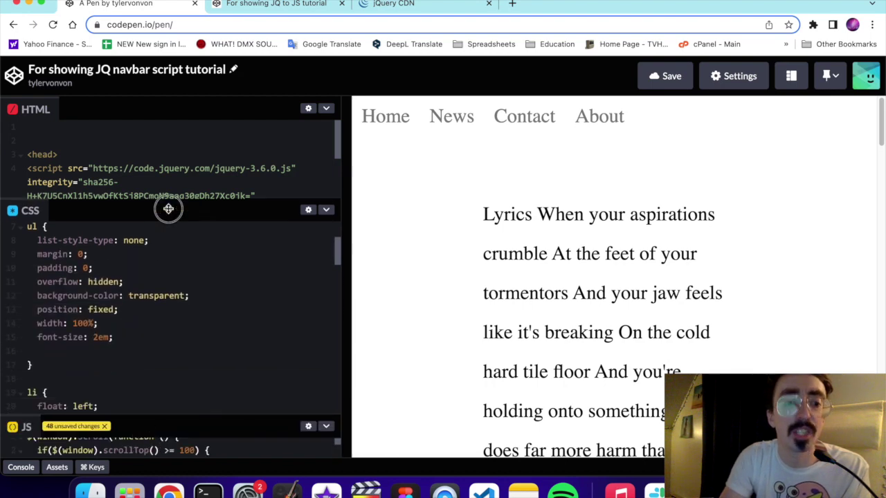
click(125, 337)
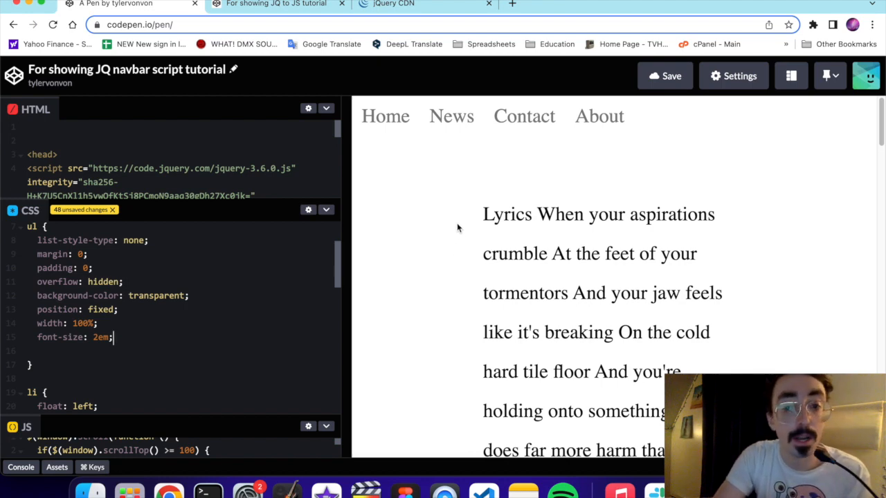
scroll(439, 243, down, 1)
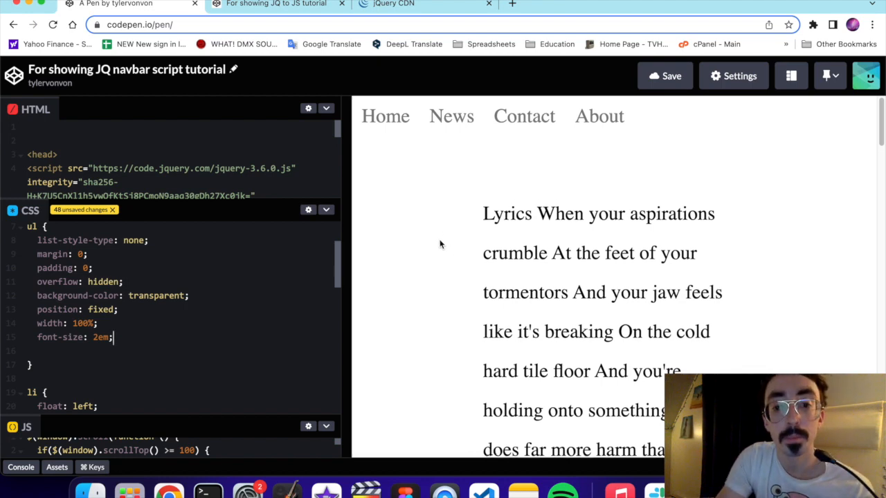
scroll(439, 243, down, 3)
scroll(439, 244, up, 2)
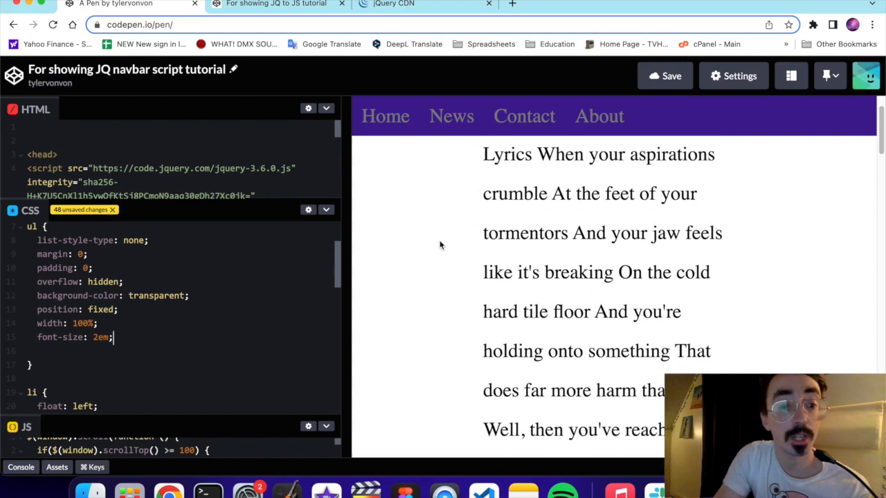
scroll(439, 244, up, 2)
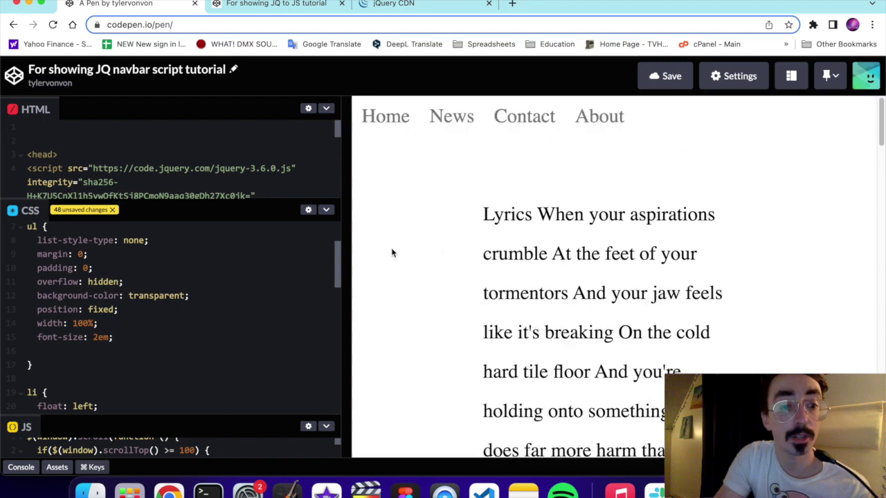
click(74, 347)
text(t)
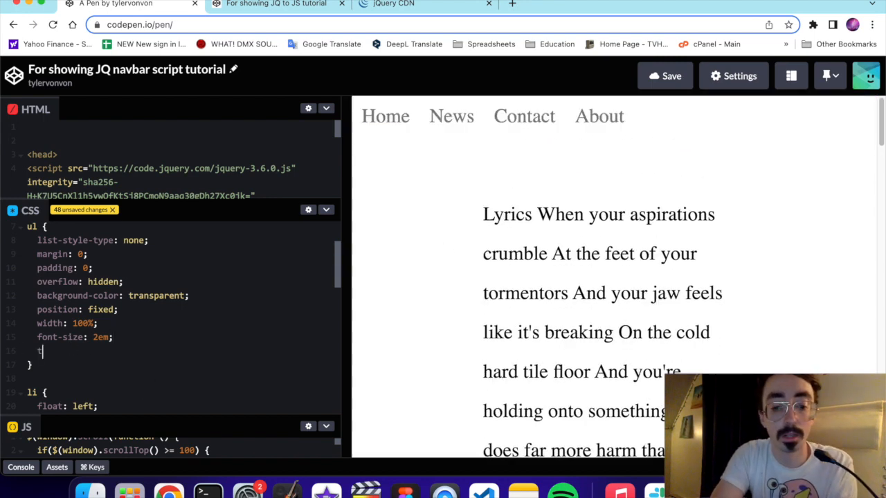
text(ransition)
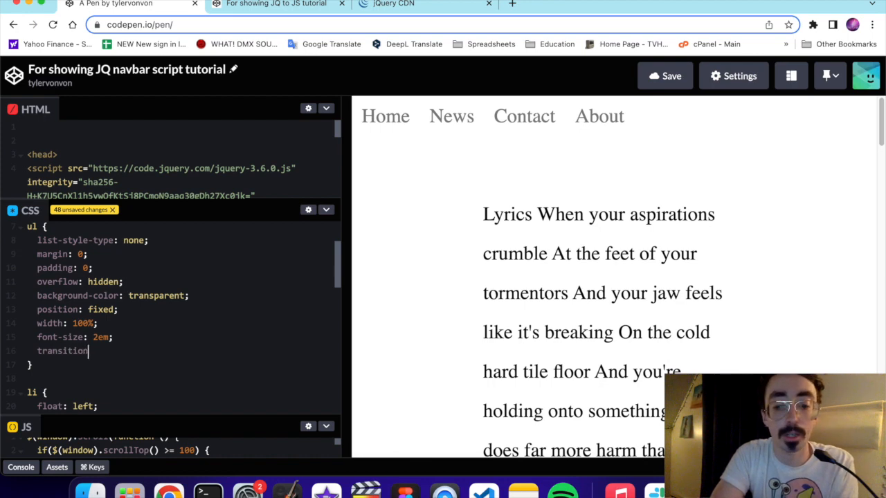
text(: 0)
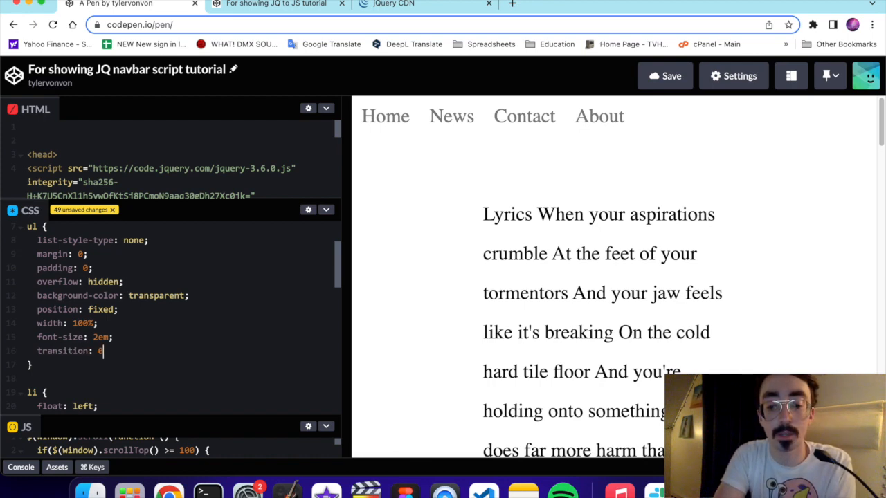
text(.2s;)
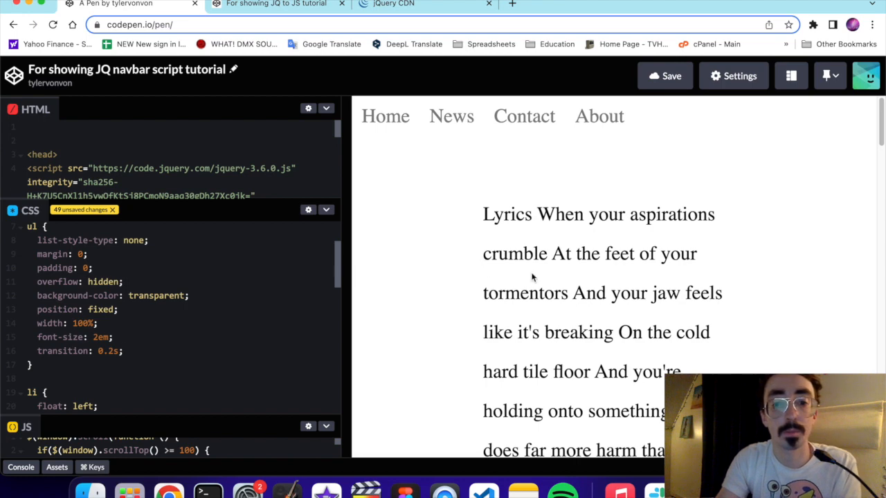
scroll(531, 277, down, 5)
scroll(531, 277, up, 5)
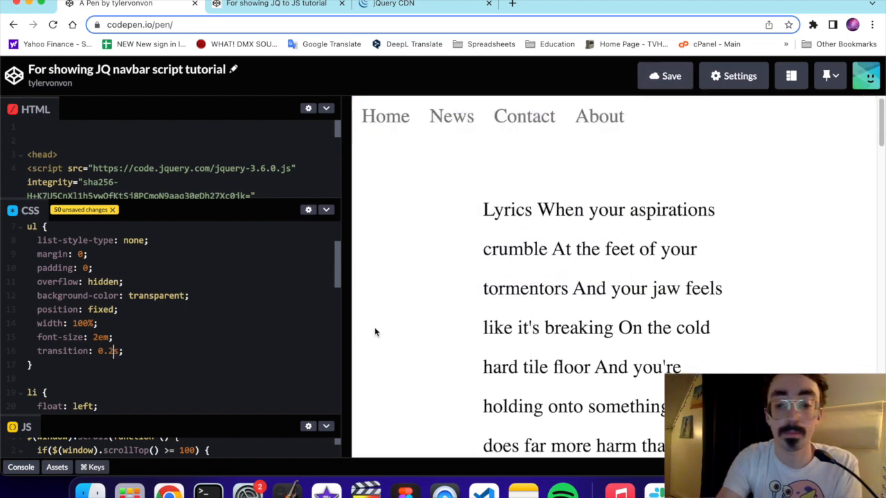
key(BackSpace)
text(4)
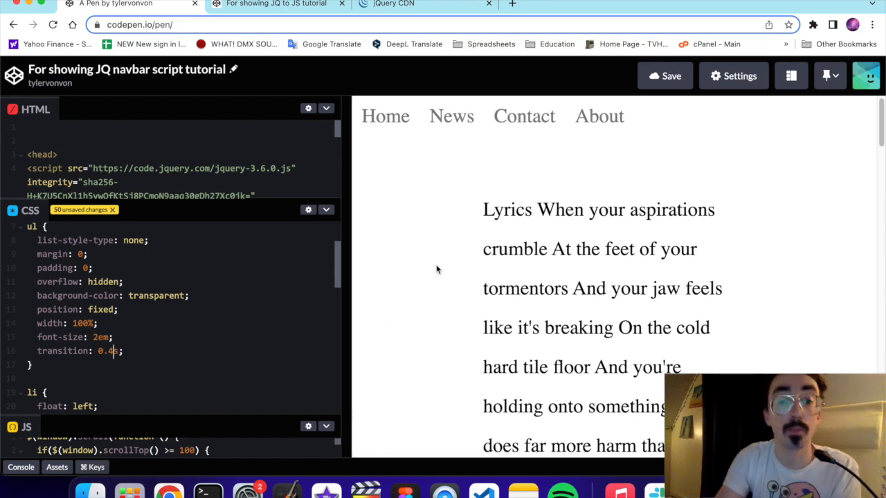
scroll(436, 269, down, 5)
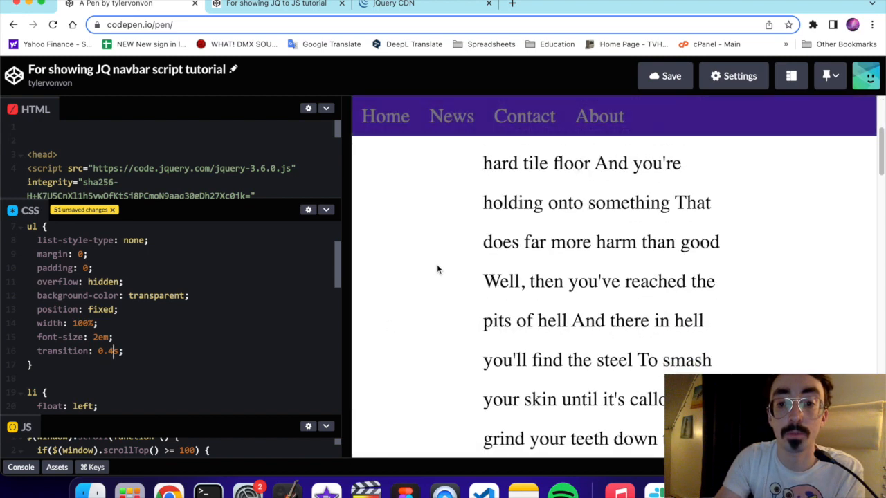
scroll(436, 269, up, 5)
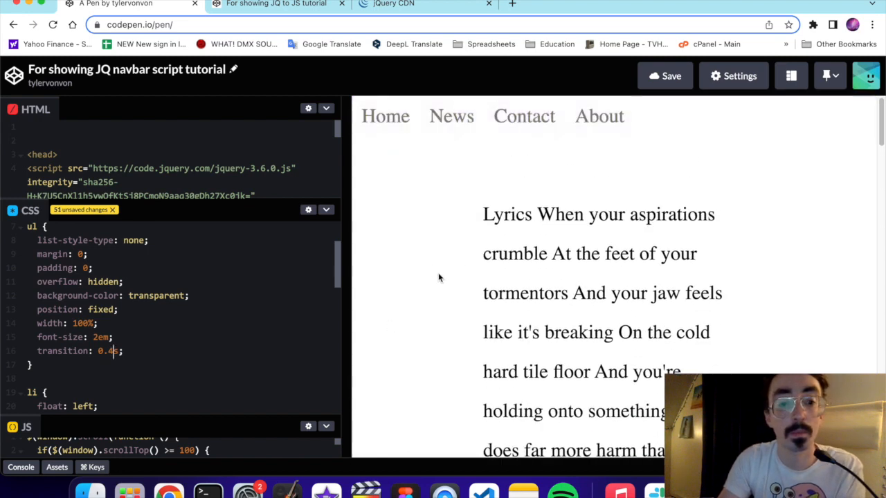